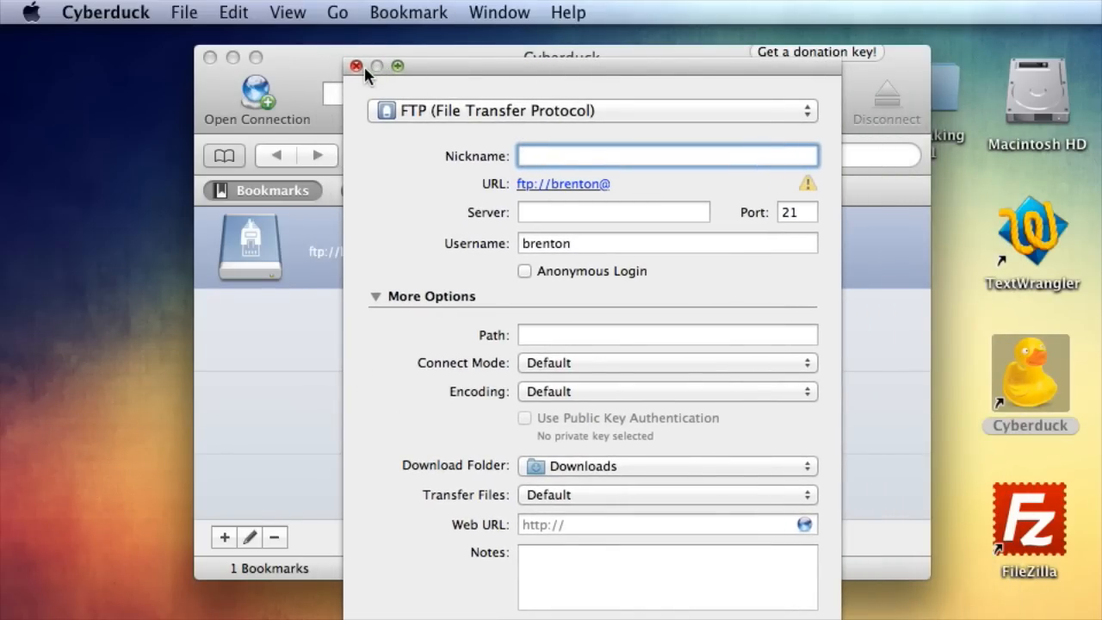
- Close the empty bookmark's editor and delete that unnamed bookmark from the list
{"action": "left_click", "coordinate": [357, 66]}
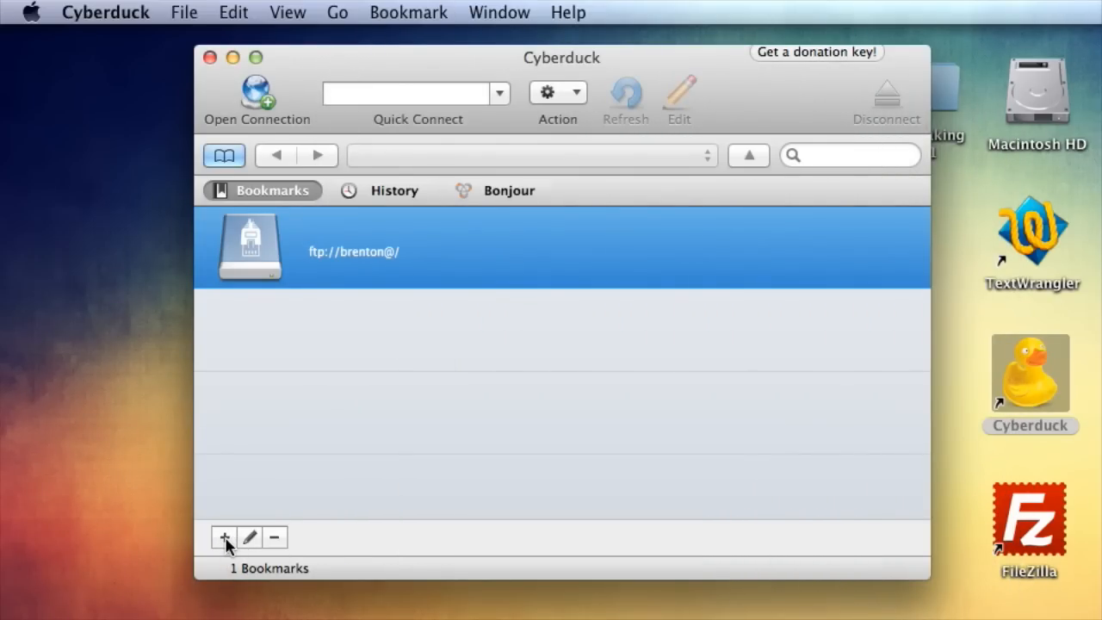
{"action": "right_click", "coordinate": [344, 262]}
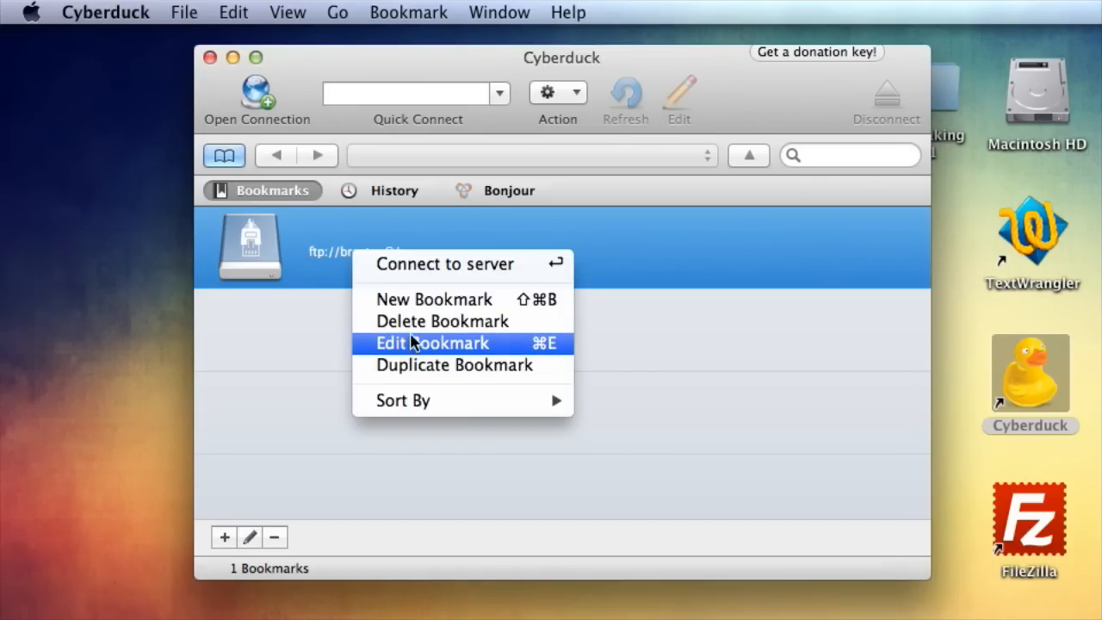
{"action": "left_click", "coordinate": [414, 323]}
{"action": "left_click", "coordinate": [701, 249]}
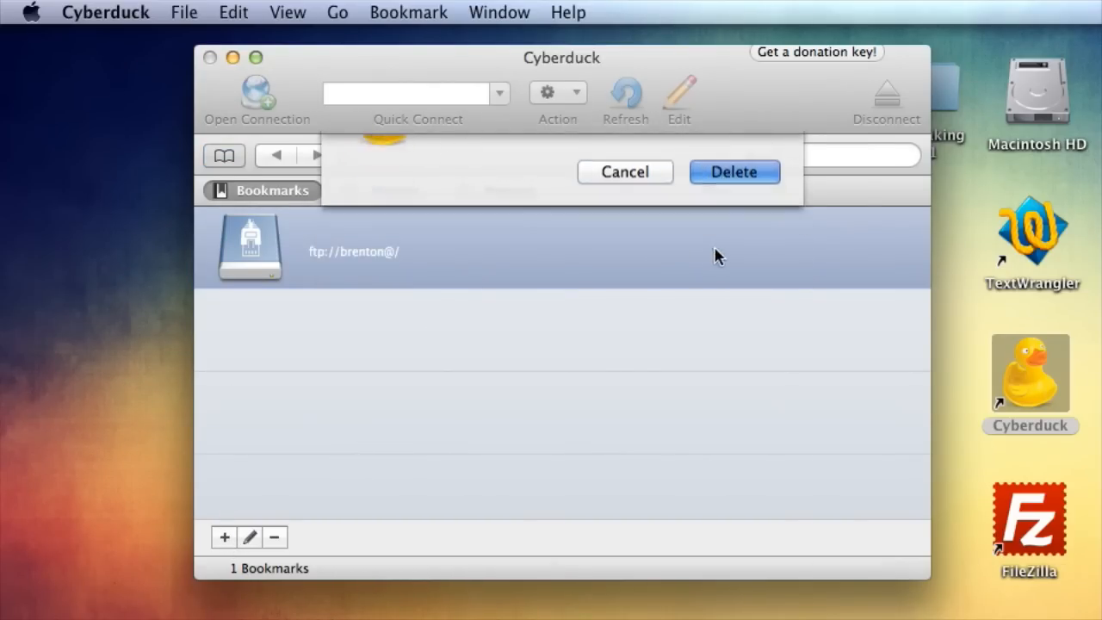
- Create a new FTP bookmark and nickname it after the website
{"action": "left_click", "coordinate": [226, 536]}
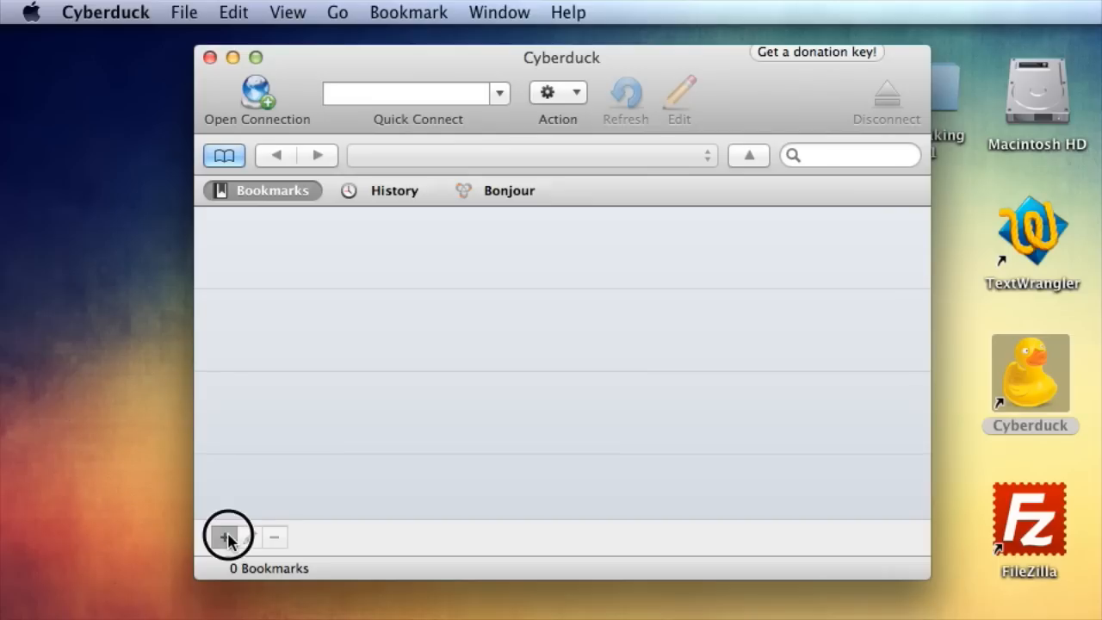
{"action": "left_click_drag", "start_coordinate": [495, 94], "coordinate": [467, 34]}
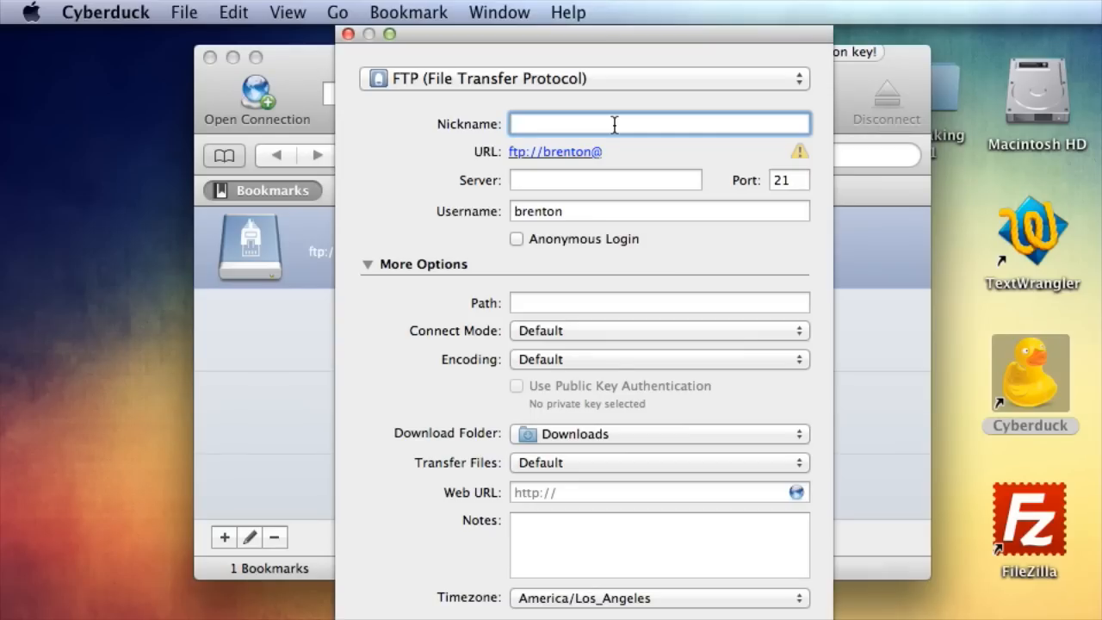
{"action": "type", "text": "Lauren"}
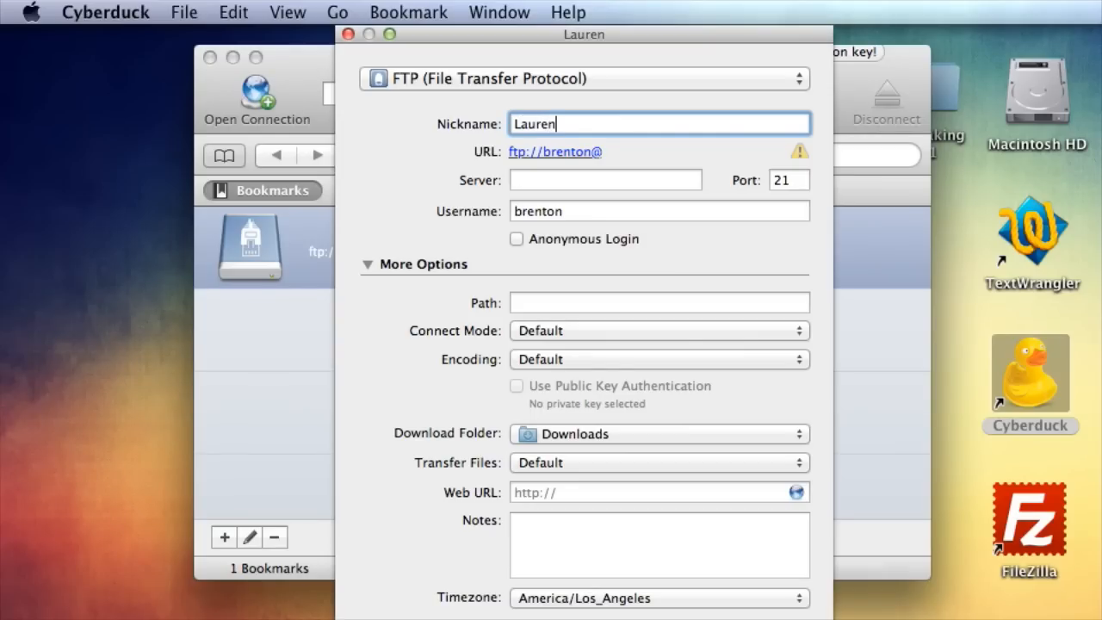
{"action": "type", "text": "andBrenton"}
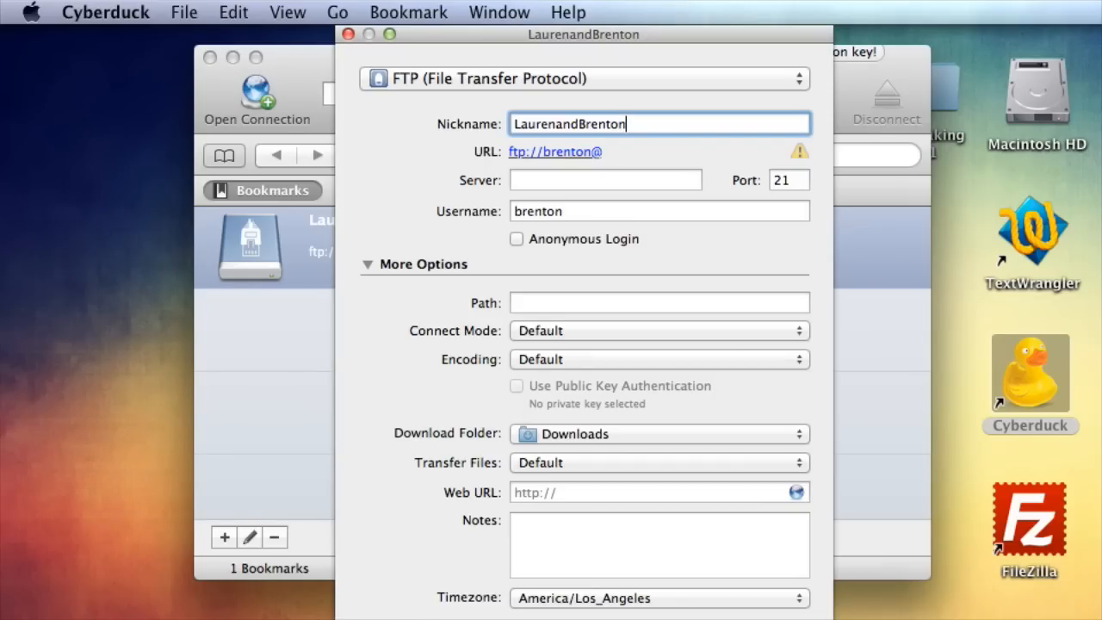
- Enter shoutleaf.com as the server of the new bookmark
{"action": "left_click", "coordinate": [611, 184]}
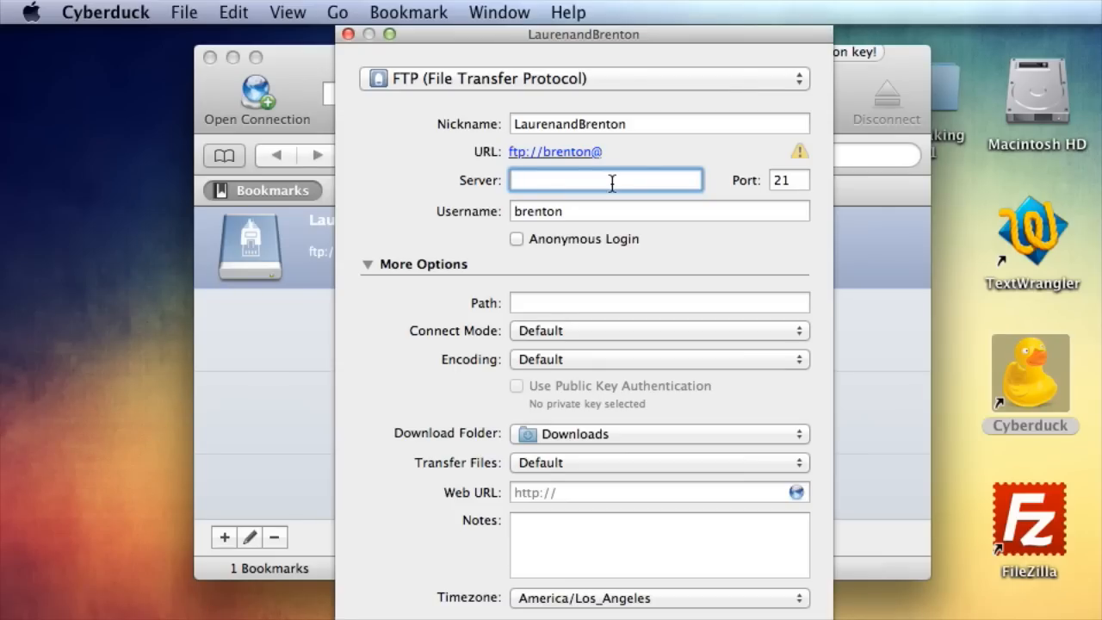
{"action": "type", "text": "shout.eaf.com"}
{"action": "key", "text": "BackSpace"}
{"action": "key", "text": "BackSpace"}
{"action": "key", "text": "BackSpace"}
{"action": "key", "text": "BackSpace"}
{"action": "key", "text": "BackSpace"}
{"action": "key", "text": "BackSpace"}
{"action": "key", "text": "BackSpace"}
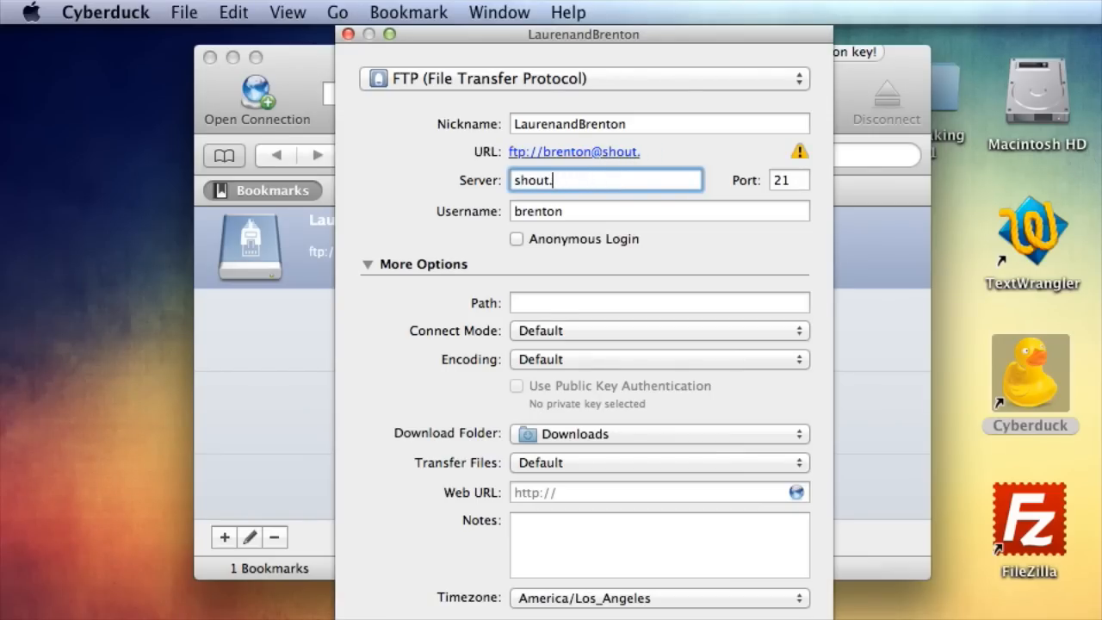
{"action": "type", "text": "leaf.com"}
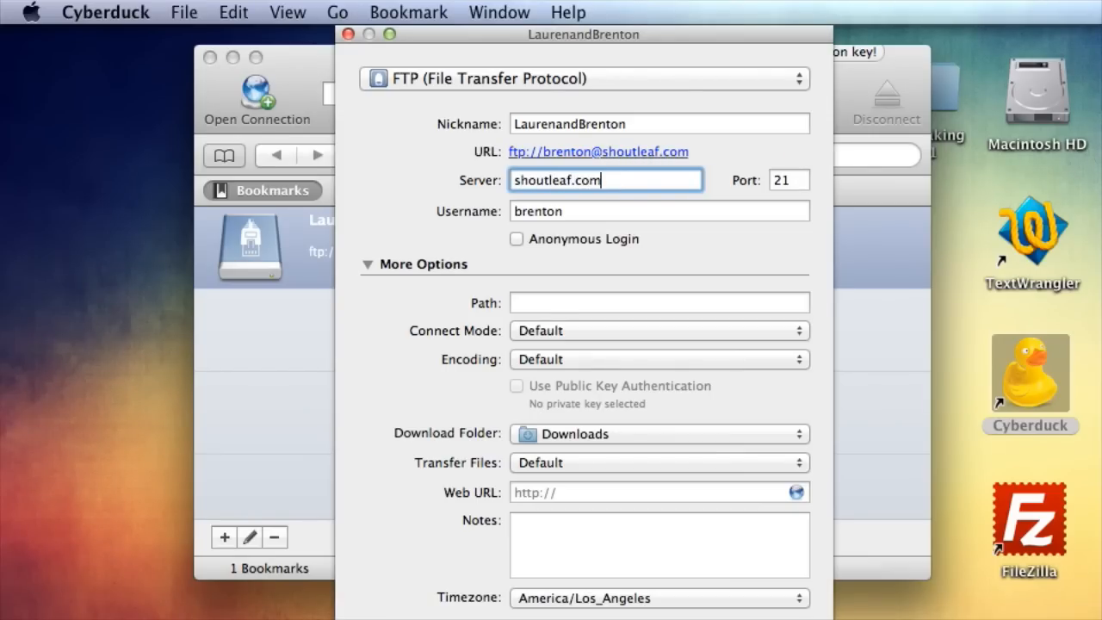
- Set the bookmark's server to the website's own domain name
{"action": "left_click_drag", "start_coordinate": [614, 180], "coordinate": [504, 191]}
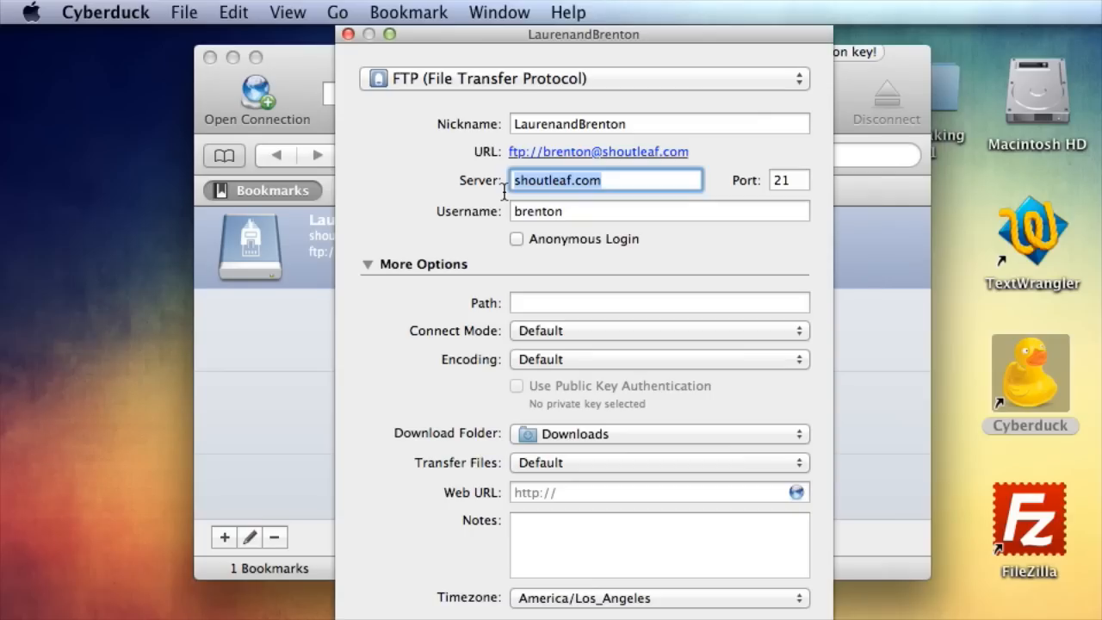
{"action": "type", "text": "laurenan"}
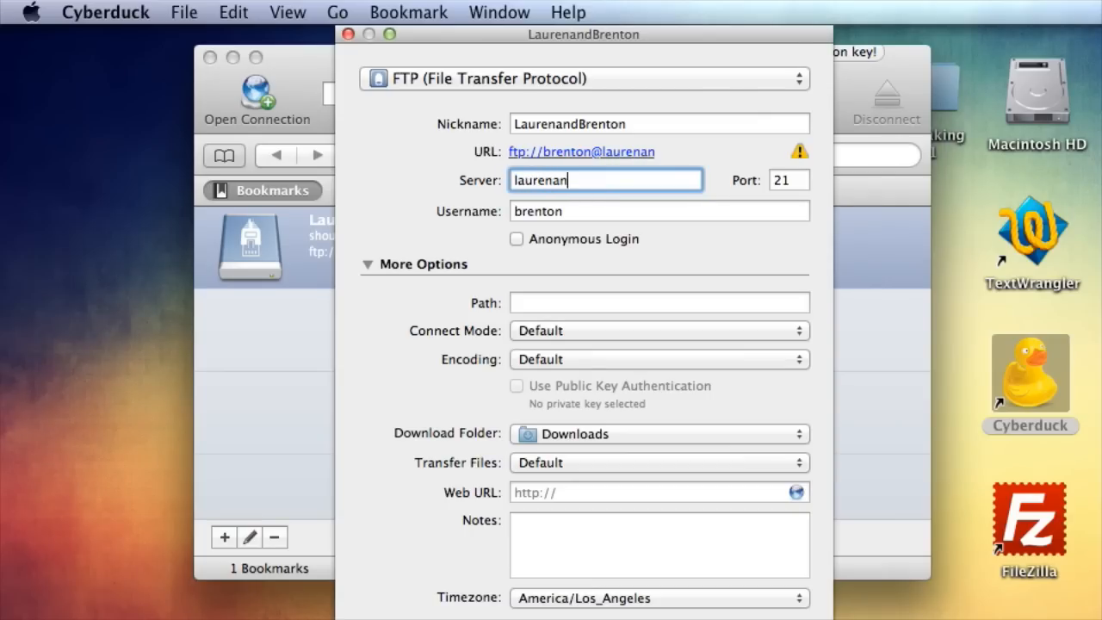
{"action": "type", "text": "dbrenton.com"}
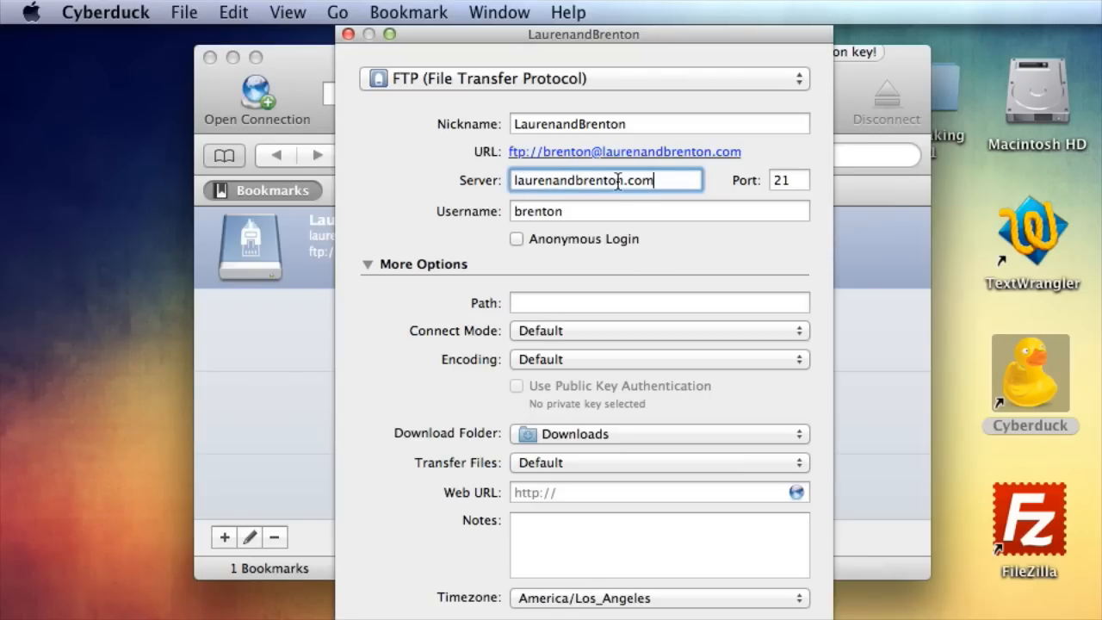
{"action": "left_click_drag", "start_coordinate": [668, 181], "coordinate": [506, 182]}
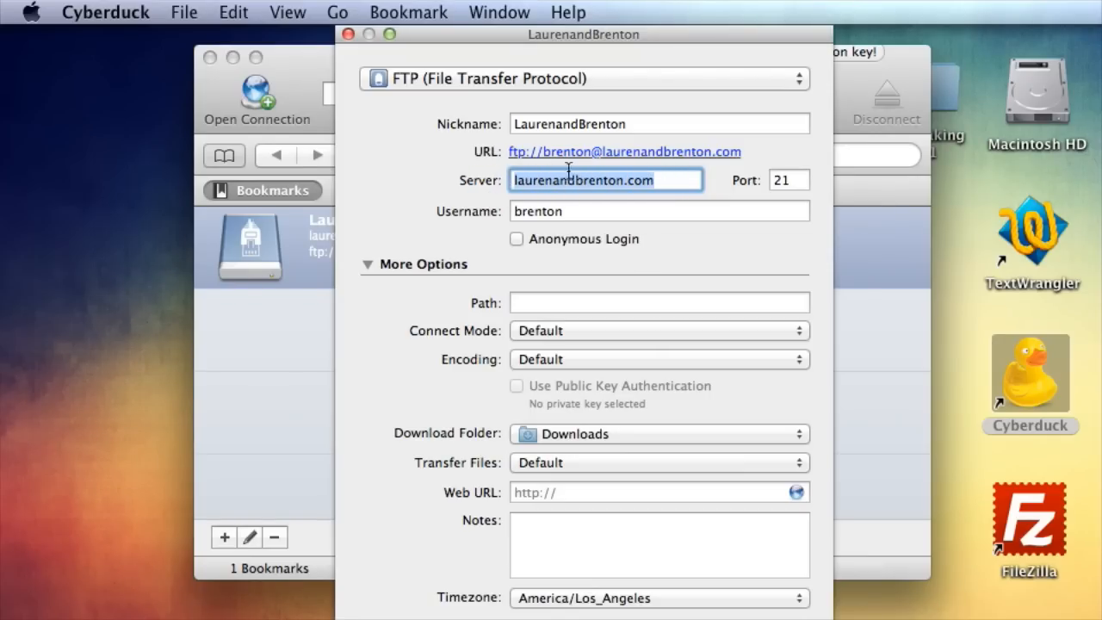
{"action": "left_click", "coordinate": [666, 180]}
{"action": "left_click_drag", "start_coordinate": [794, 180], "coordinate": [768, 184]}
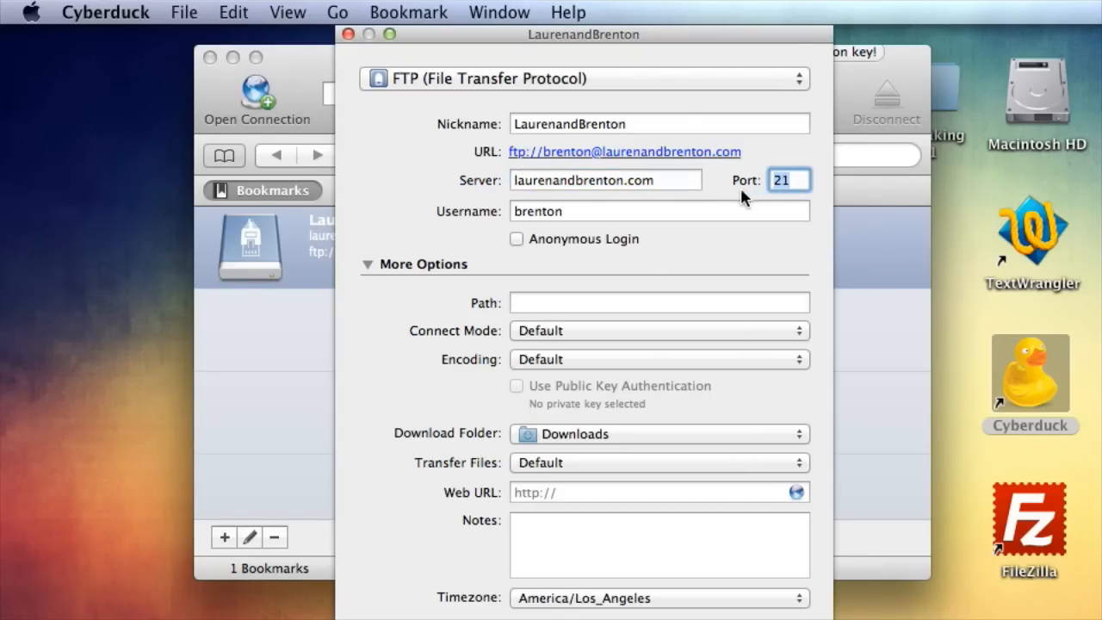
{"action": "left_click", "coordinate": [601, 212]}
{"action": "left_click_drag", "start_coordinate": [629, 216], "coordinate": [486, 222]}
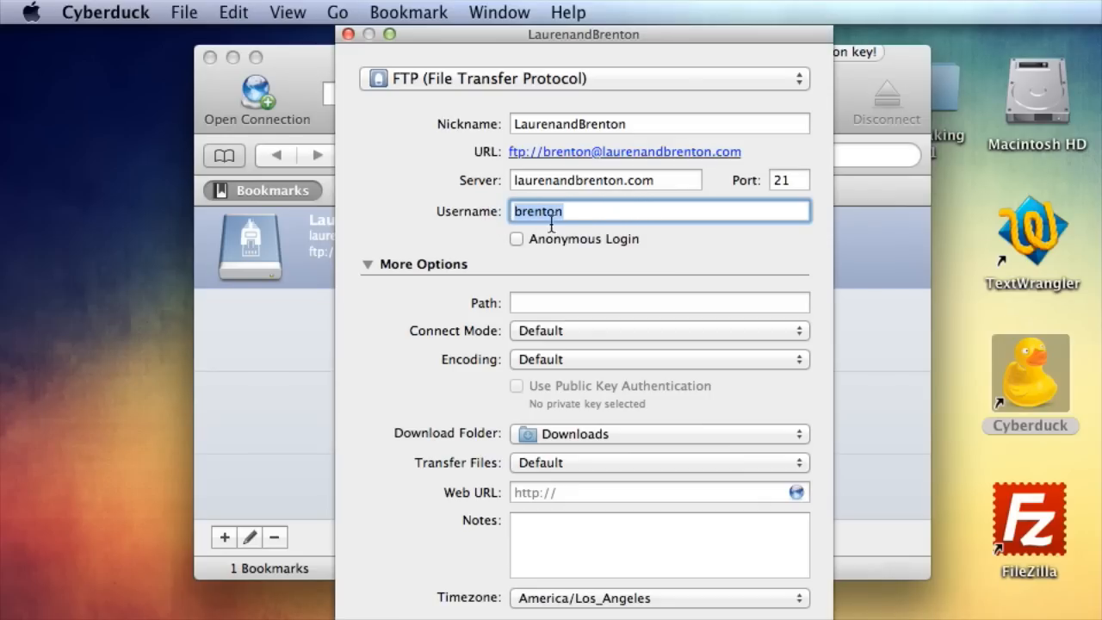
- Arrange the windows so the new account info e-mail in Chrome is readable beside the bookmark editor
{"action": "left_click", "coordinate": [655, 35]}
{"action": "left_click_drag", "start_coordinate": [675, 38], "coordinate": [555, 44]}
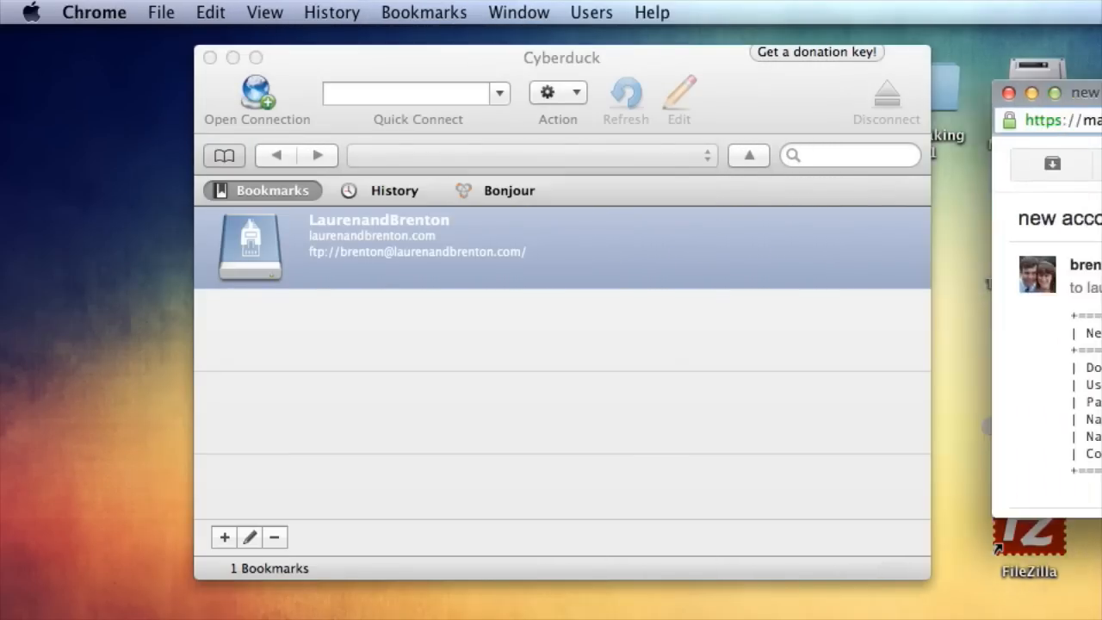
{"action": "left_click_drag", "start_coordinate": [1024, 35], "coordinate": [910, 66]}
{"action": "left_click_drag", "start_coordinate": [482, 72], "coordinate": [323, 77]}
{"action": "left_click", "coordinate": [846, 54]}
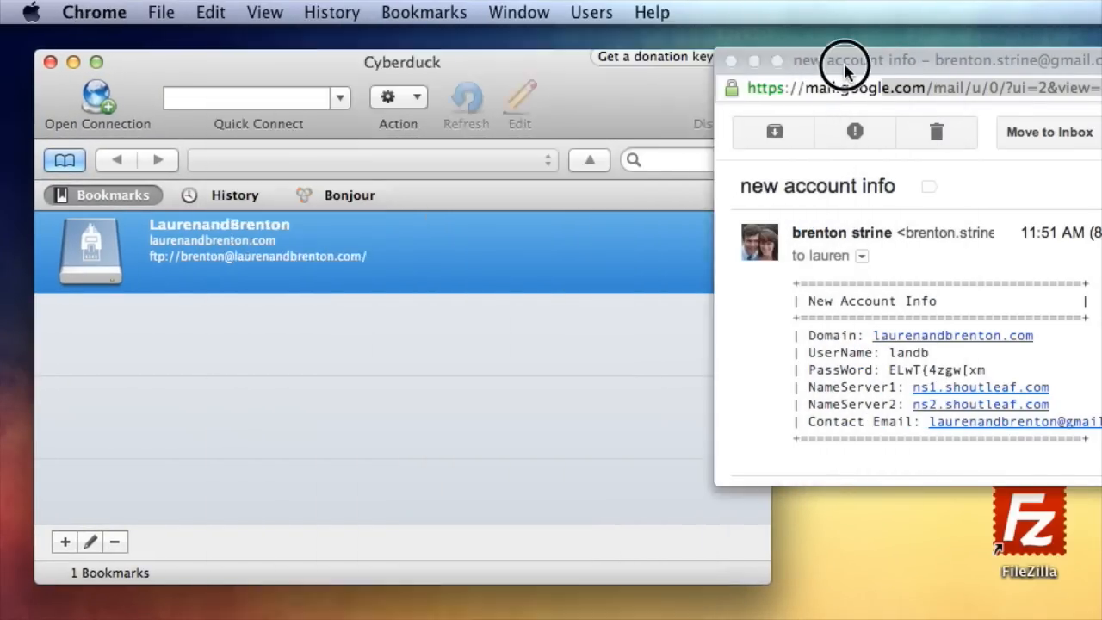
{"action": "left_click_drag", "start_coordinate": [561, 78], "coordinate": [443, 73]}
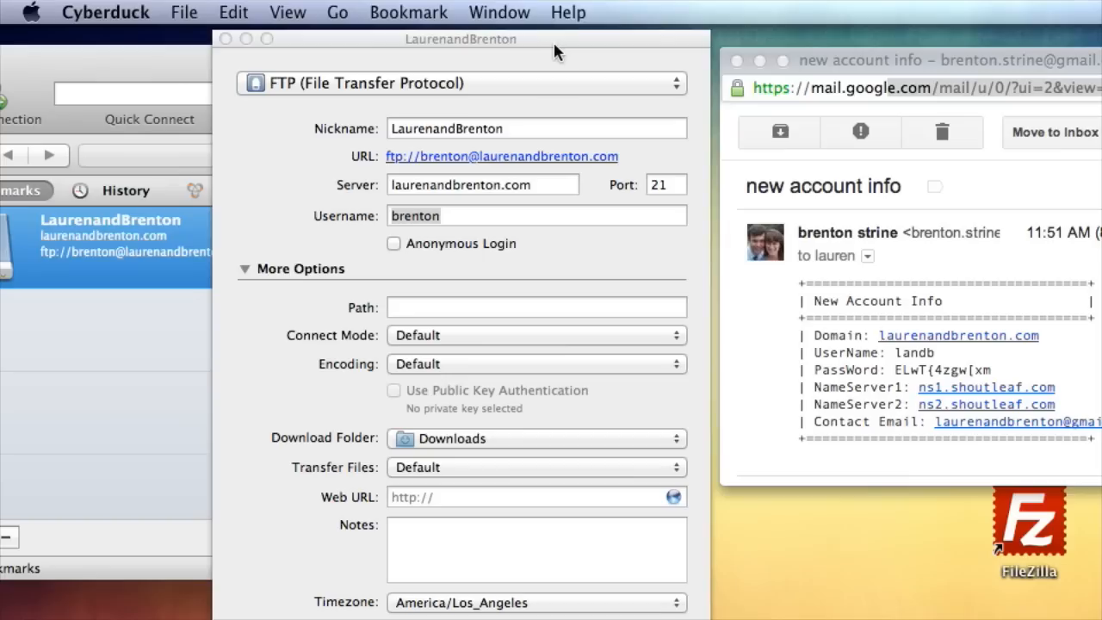
{"action": "left_click_drag", "start_coordinate": [553, 41], "coordinate": [525, 45]}
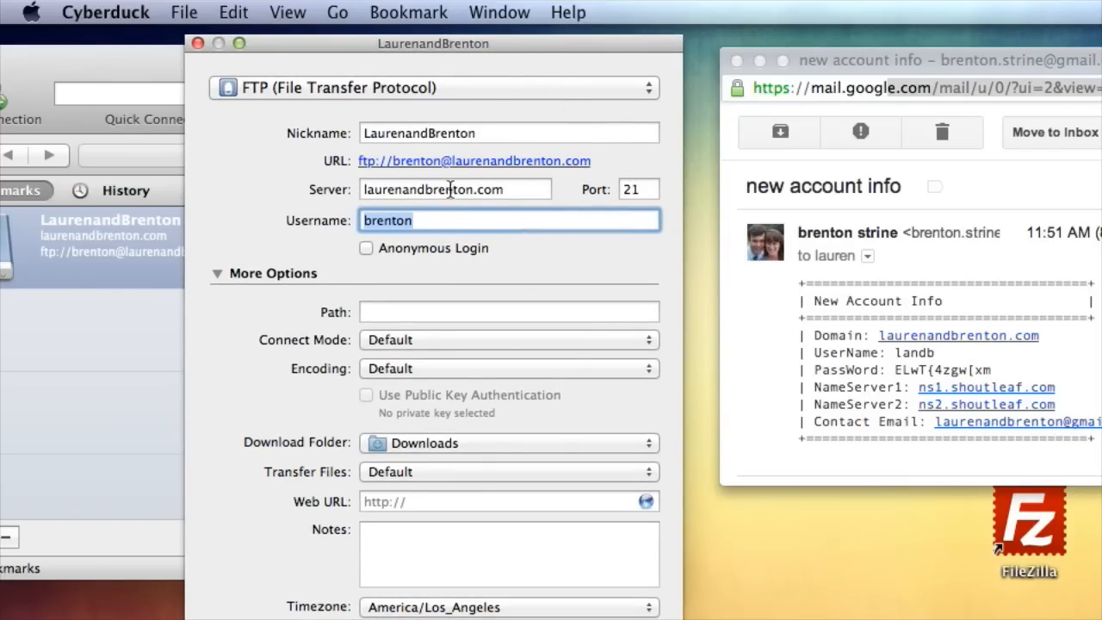
- Copy the username from the account info e-mail and replace the bookmark's username with it
{"action": "left_click", "coordinate": [894, 358]}
{"action": "left_click_drag", "start_coordinate": [935, 353], "coordinate": [891, 354]}
{"action": "key", "text": "super+c"}
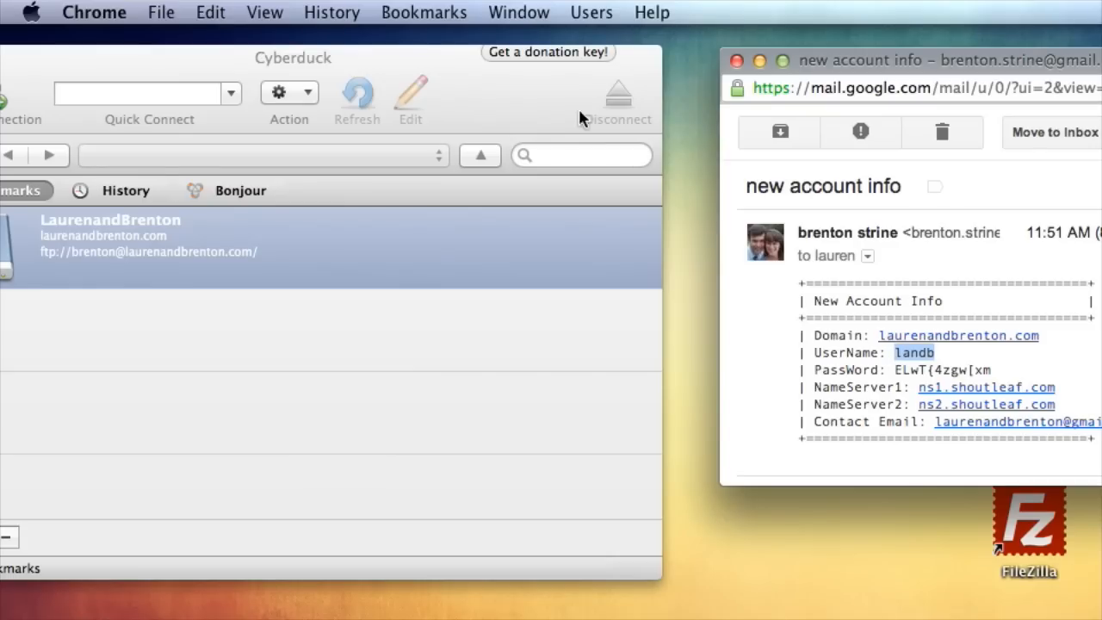
{"action": "left_click", "coordinate": [477, 95]}
{"action": "double_click", "coordinate": [439, 220]}
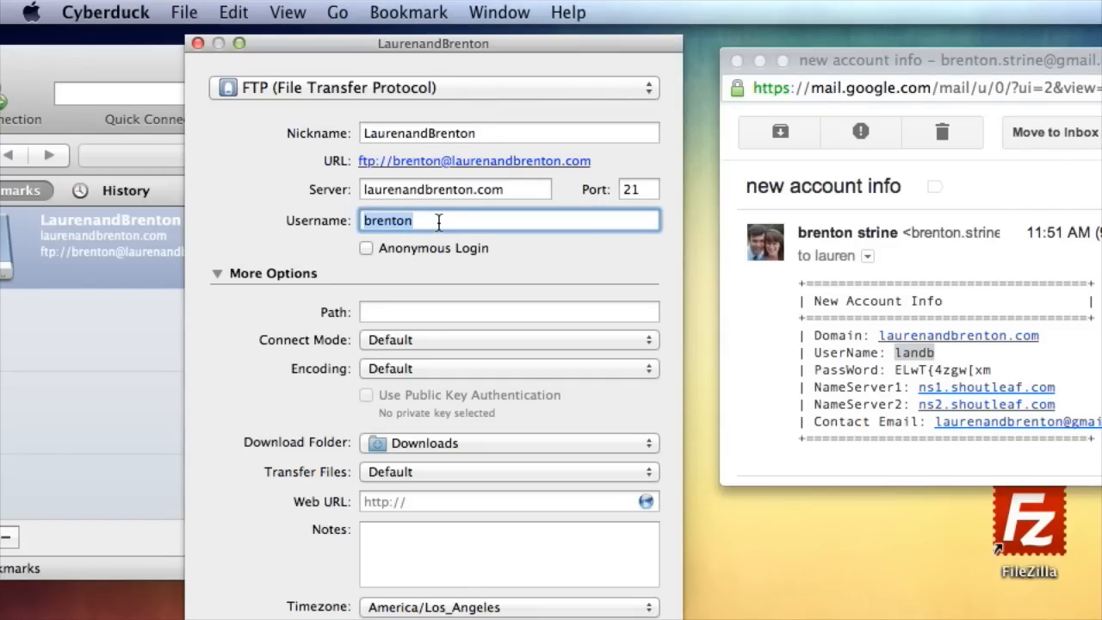
{"action": "key", "text": "super+v"}
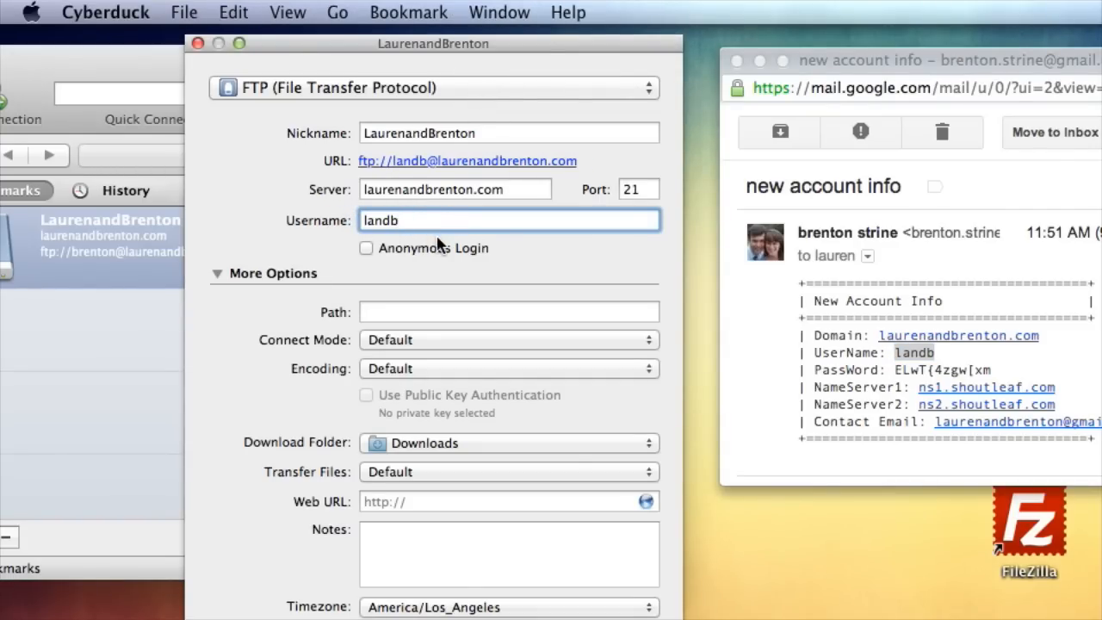
- Set the bookmark's path to www and close its editor
{"action": "left_click", "coordinate": [219, 274]}
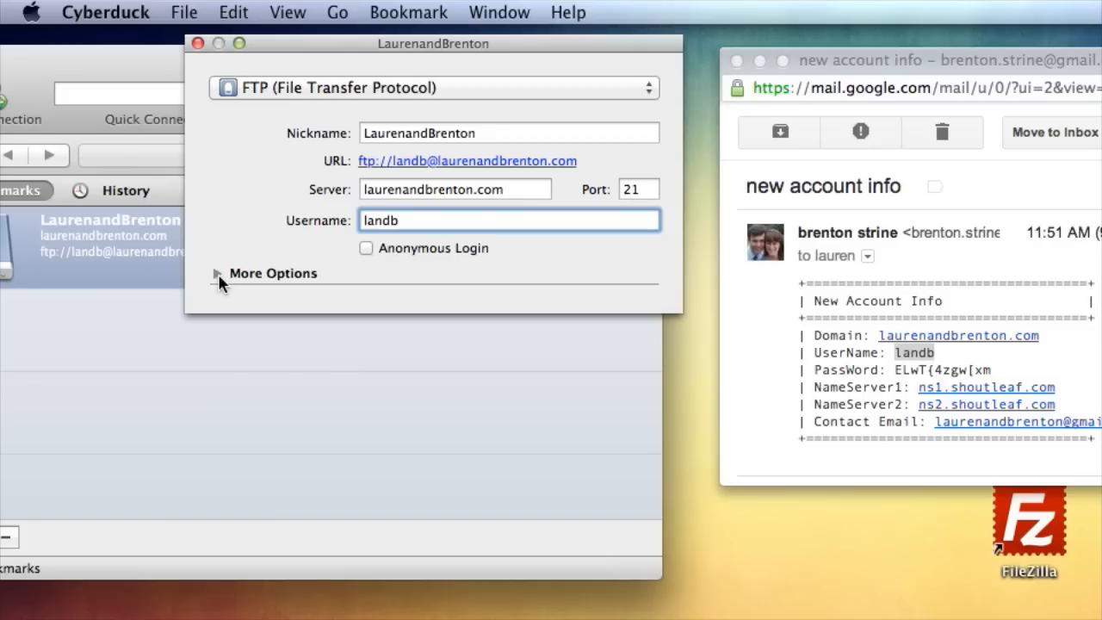
{"action": "left_click", "coordinate": [217, 273]}
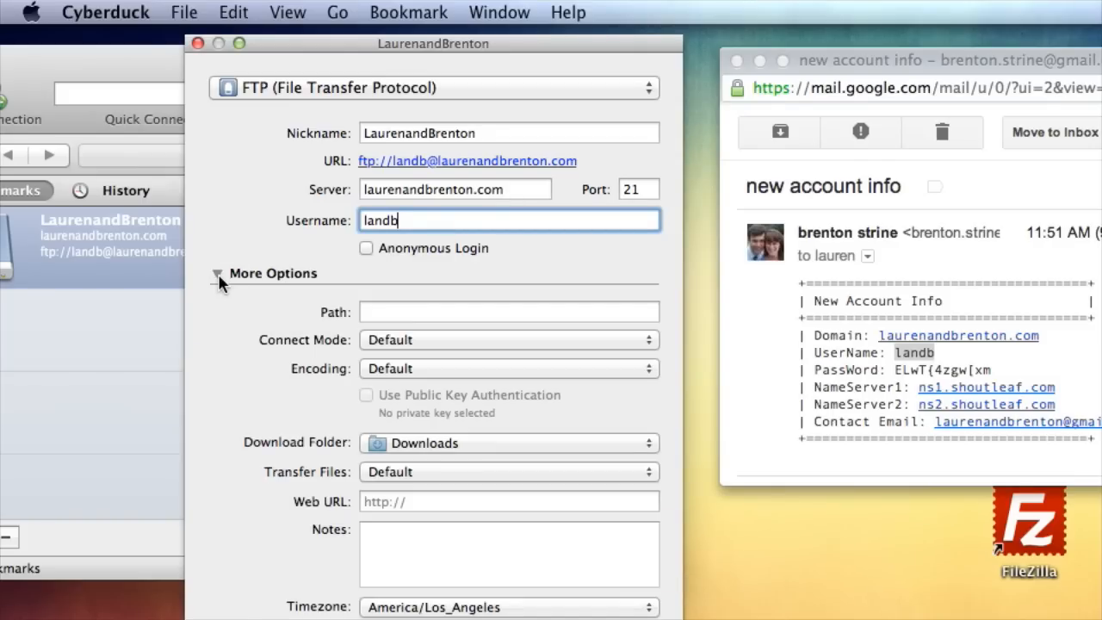
{"action": "left_click", "coordinate": [397, 313]}
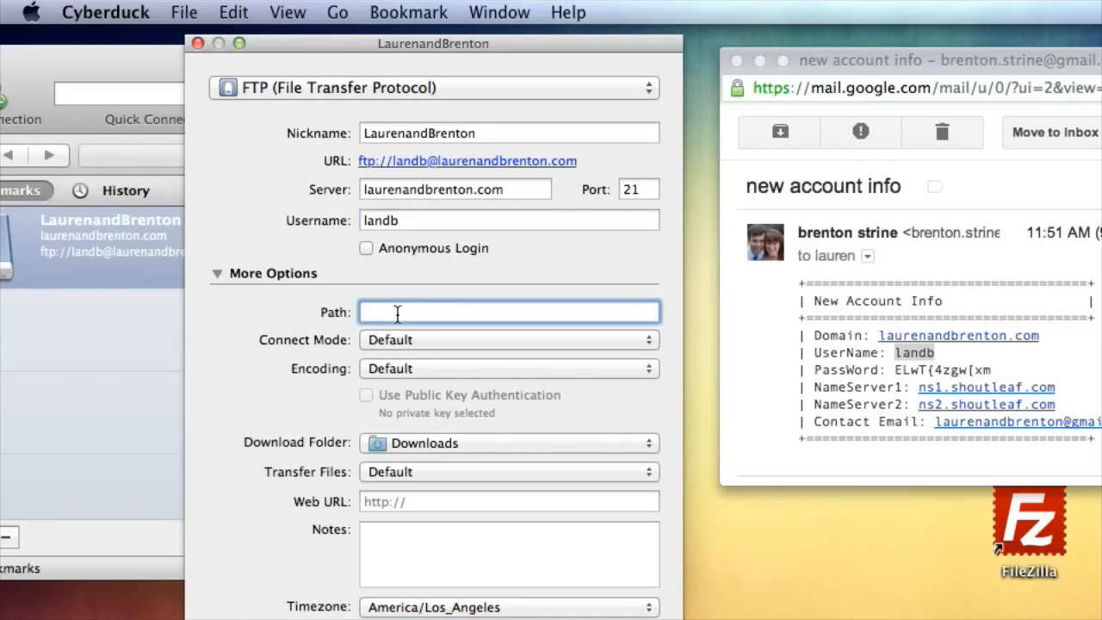
{"action": "type", "text": "www"}
{"action": "left_click_drag", "start_coordinate": [419, 313], "coordinate": [360, 313]}
{"action": "left_click", "coordinate": [439, 311]}
{"action": "left_click", "coordinate": [197, 44]}
{"action": "left_click_drag", "start_coordinate": [198, 63], "coordinate": [289, 68]}
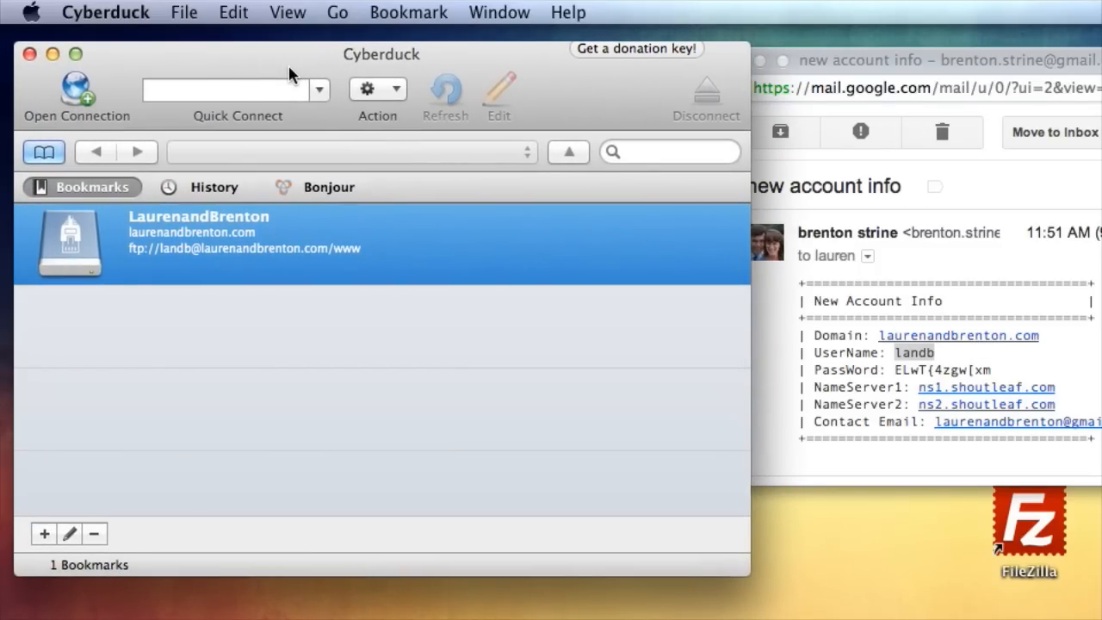
- Connect to the bookmarked server and paste the account password from the e-mail into the login prompt
{"action": "double_click", "coordinate": [80, 238]}
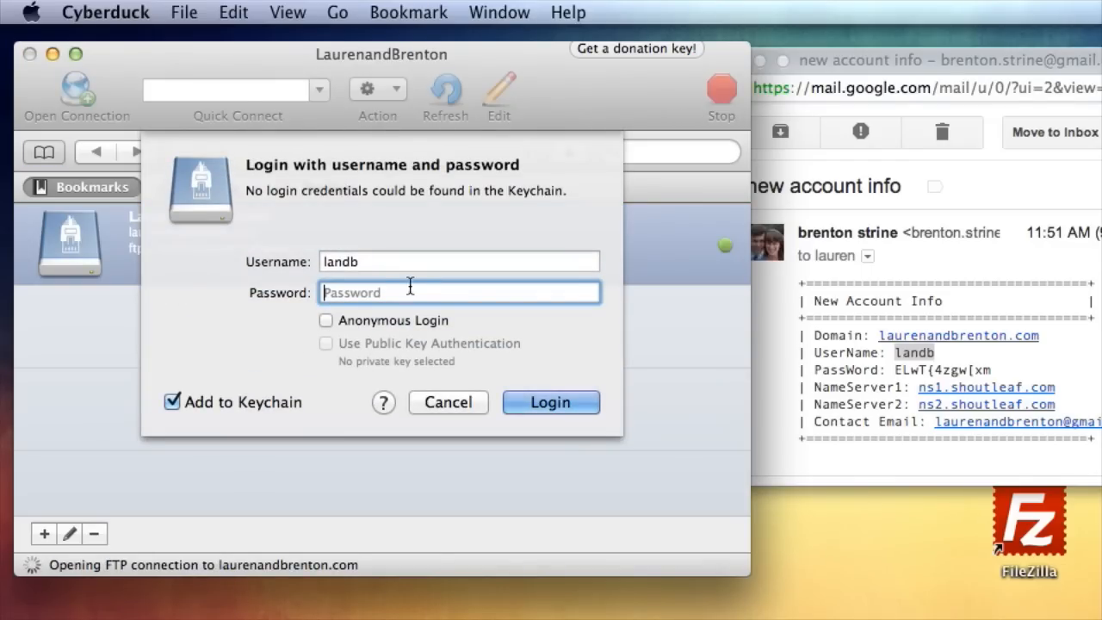
{"action": "left_click", "coordinate": [919, 368]}
{"action": "left_click_drag", "start_coordinate": [999, 379], "coordinate": [895, 376]}
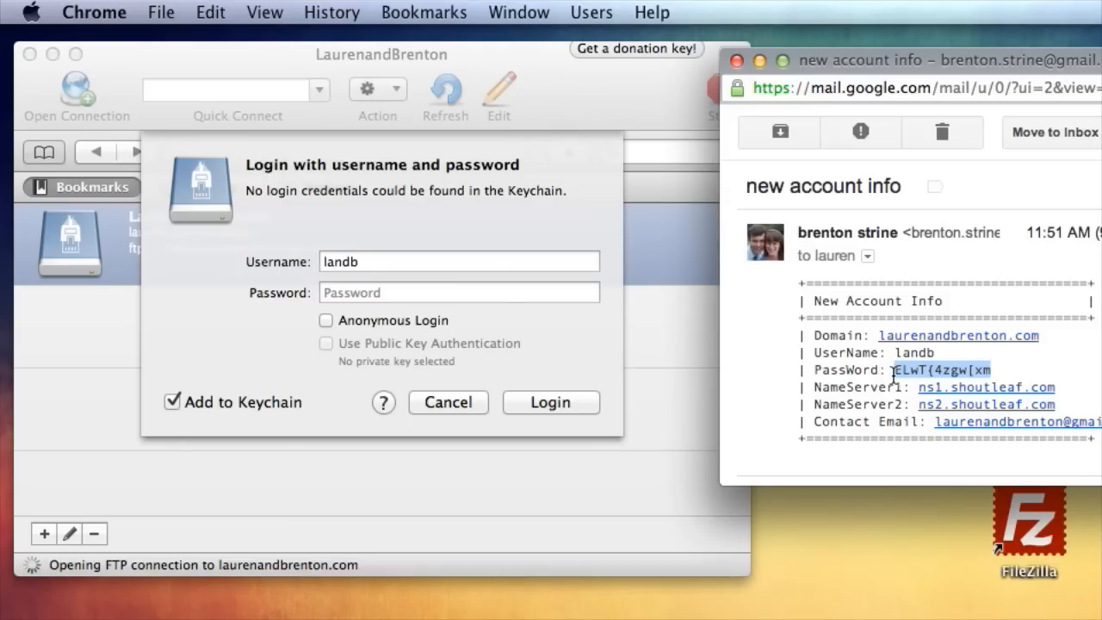
{"action": "left_click", "coordinate": [438, 294]}
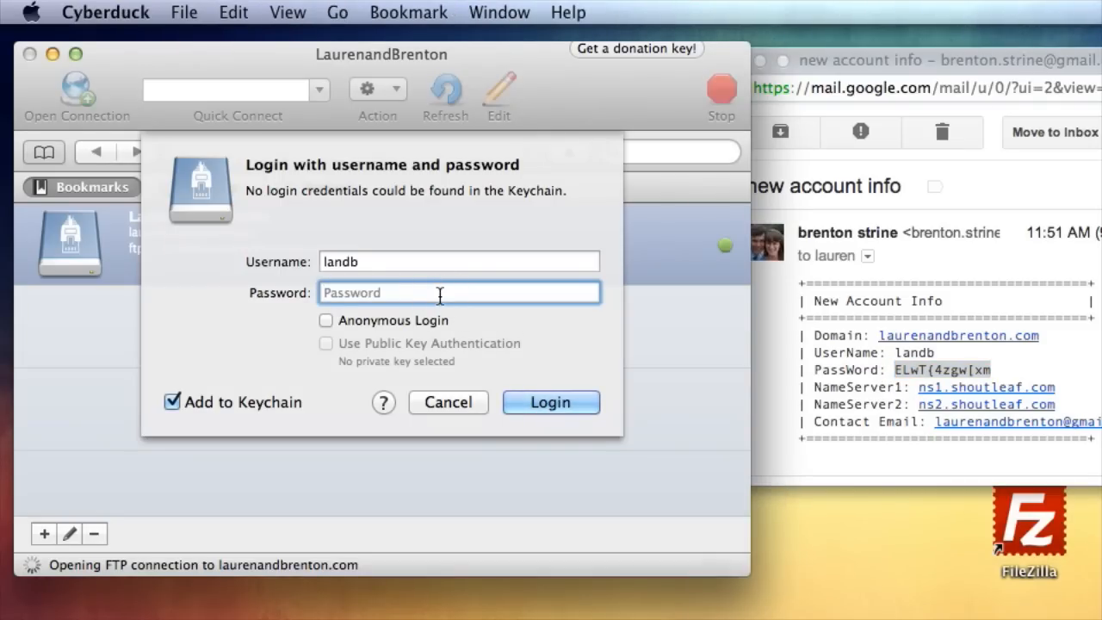
{"action": "key", "text": "super+v"}
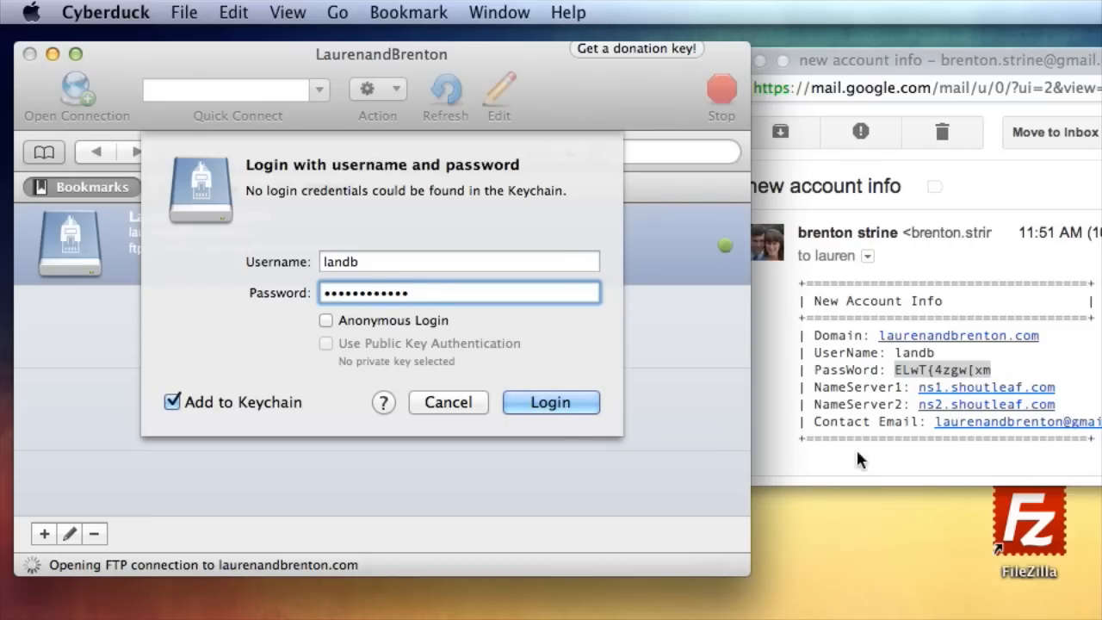
- Submit the login, turn off future unsecured FTP warnings and continue without switching to FTP-SSL
{"action": "left_click", "coordinate": [537, 409]}
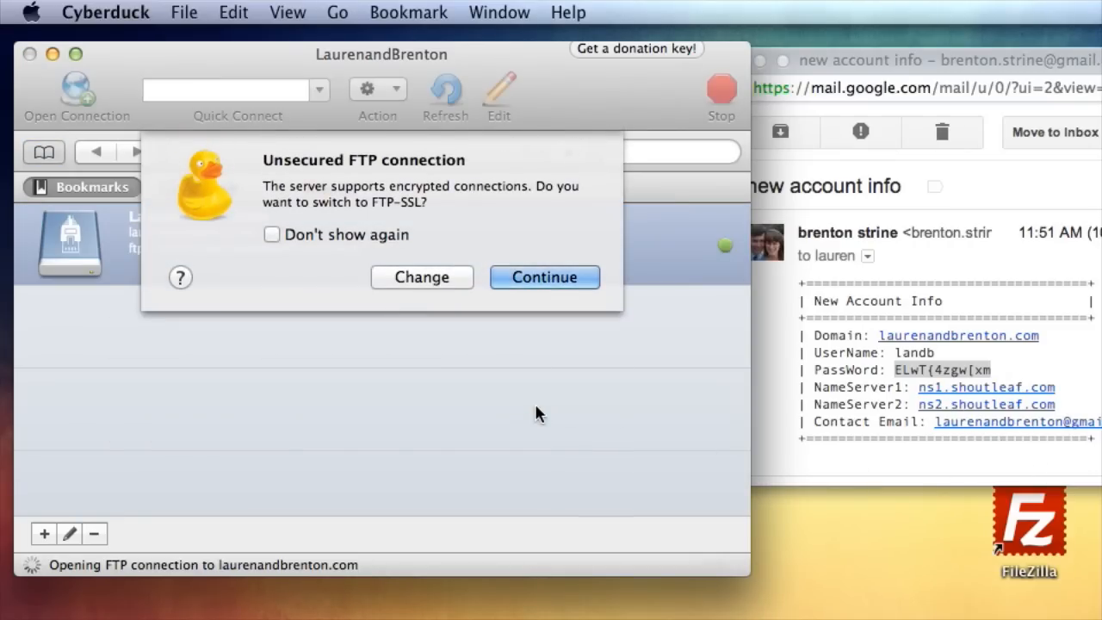
{"action": "left_click", "coordinate": [376, 234]}
{"action": "left_click", "coordinate": [525, 281]}
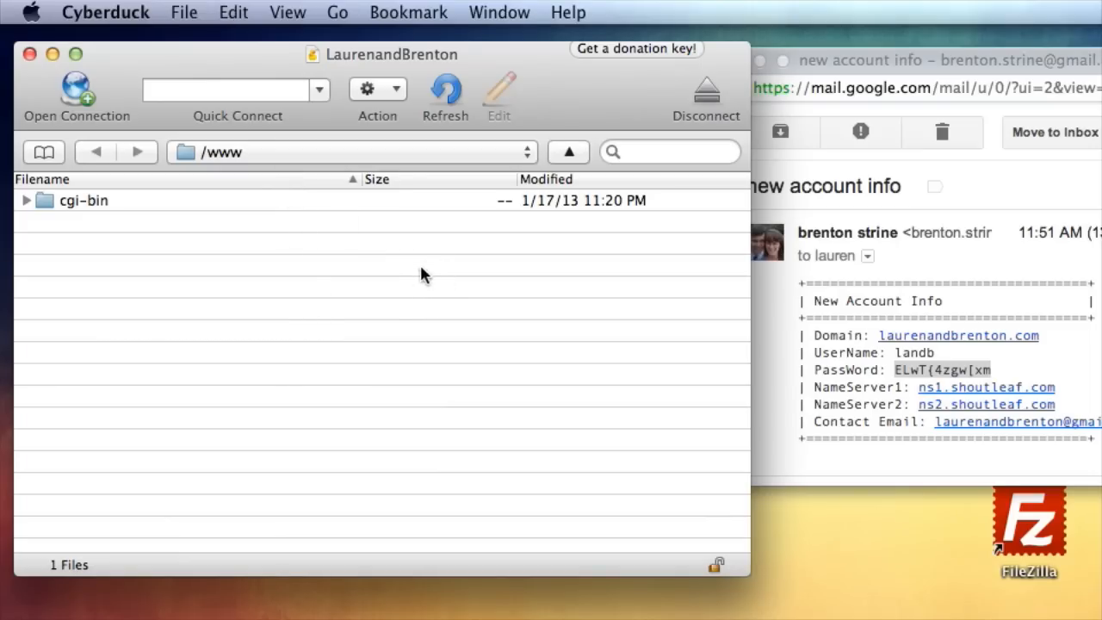
{"action": "left_click", "coordinate": [527, 157]}
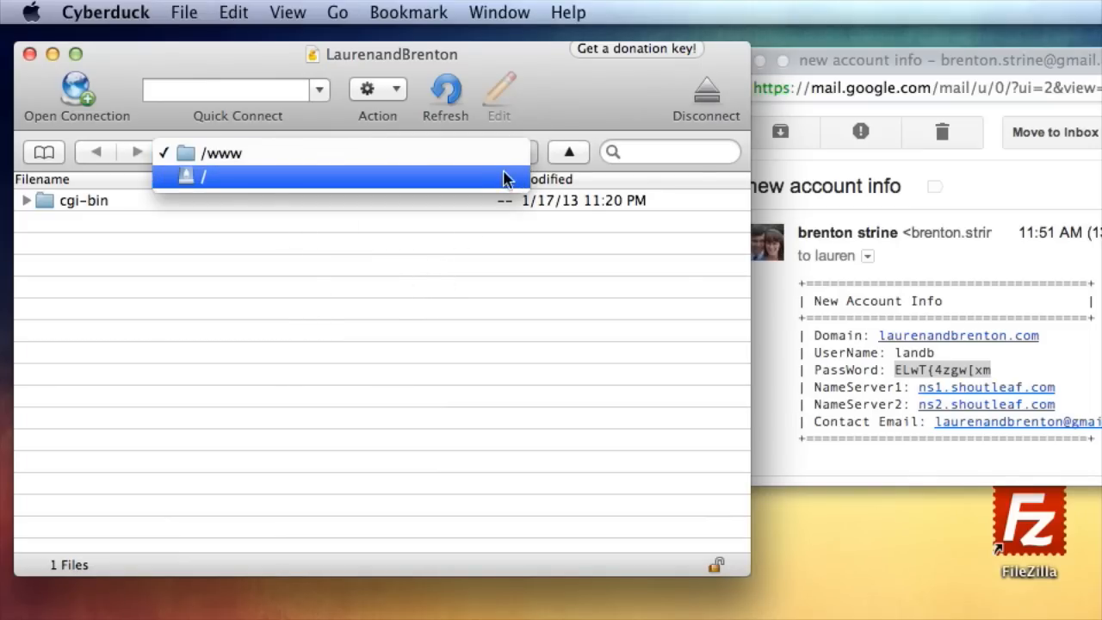
{"action": "left_click", "coordinate": [537, 170]}
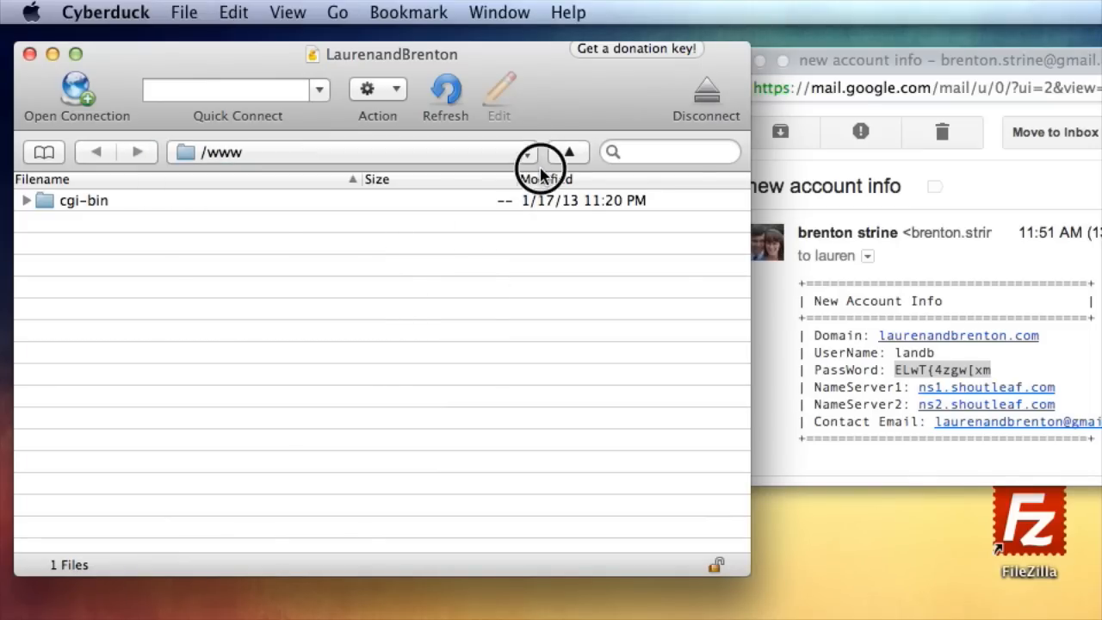
- Go up to the server's root directory and expand the public_html and www folders to compare their contents
{"action": "left_click", "coordinate": [526, 160]}
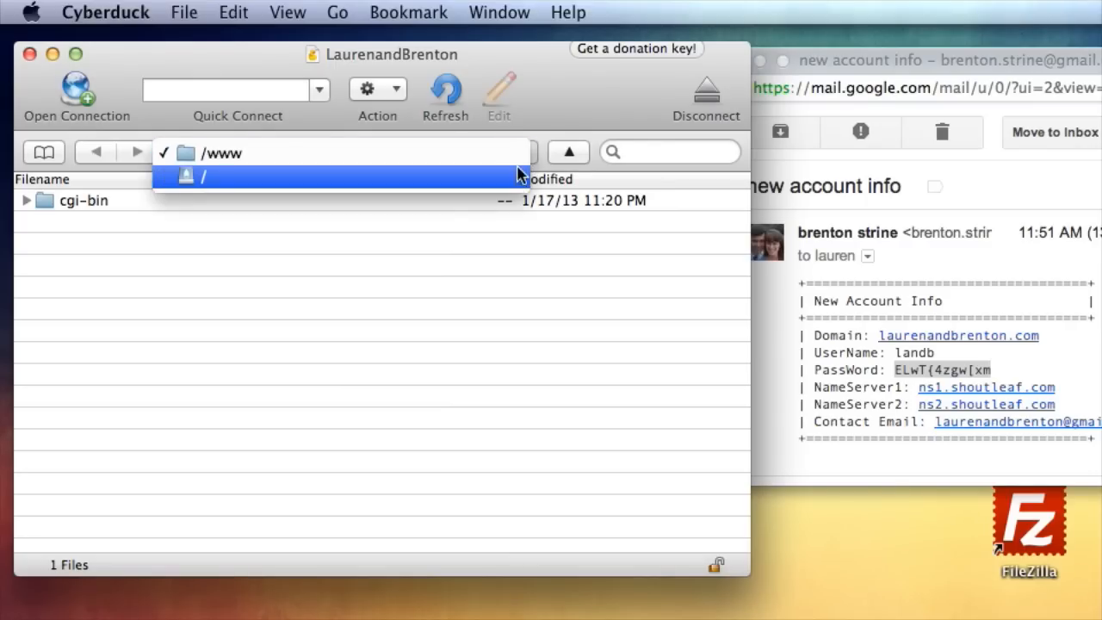
{"action": "left_click", "coordinate": [548, 174]}
{"action": "left_click", "coordinate": [566, 154]}
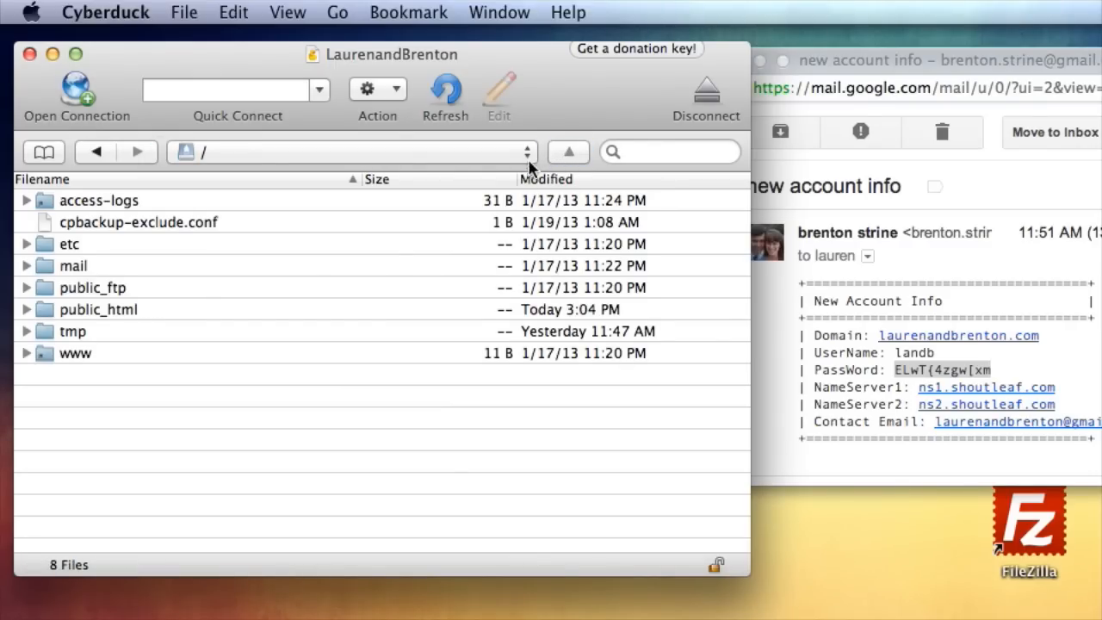
{"action": "left_click", "coordinate": [527, 155]}
{"action": "left_click", "coordinate": [516, 163]}
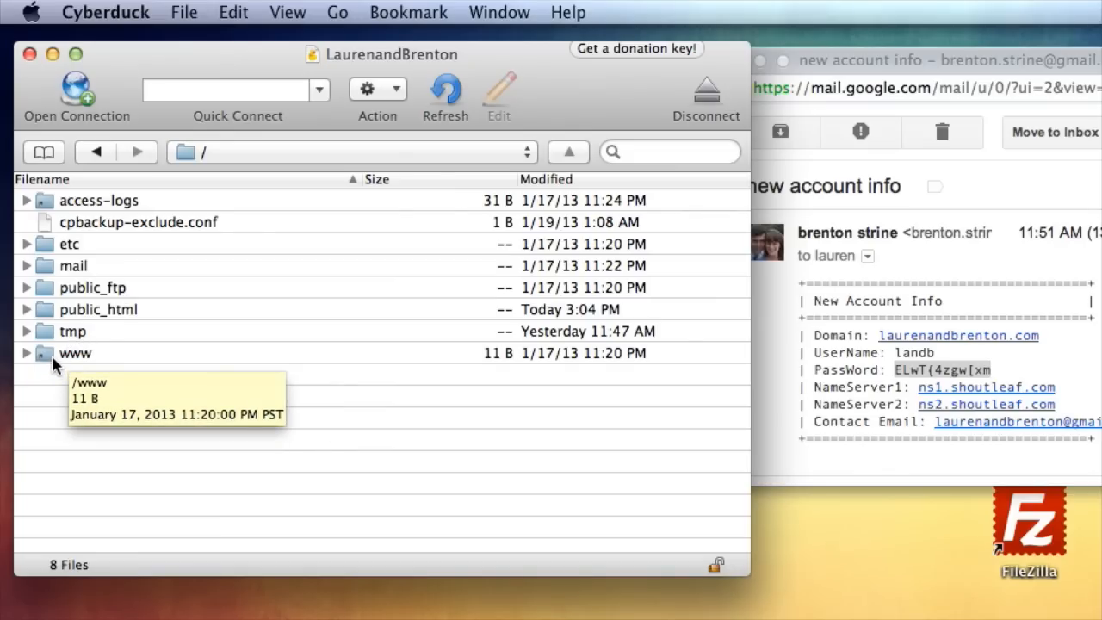
{"action": "left_click", "coordinate": [27, 310]}
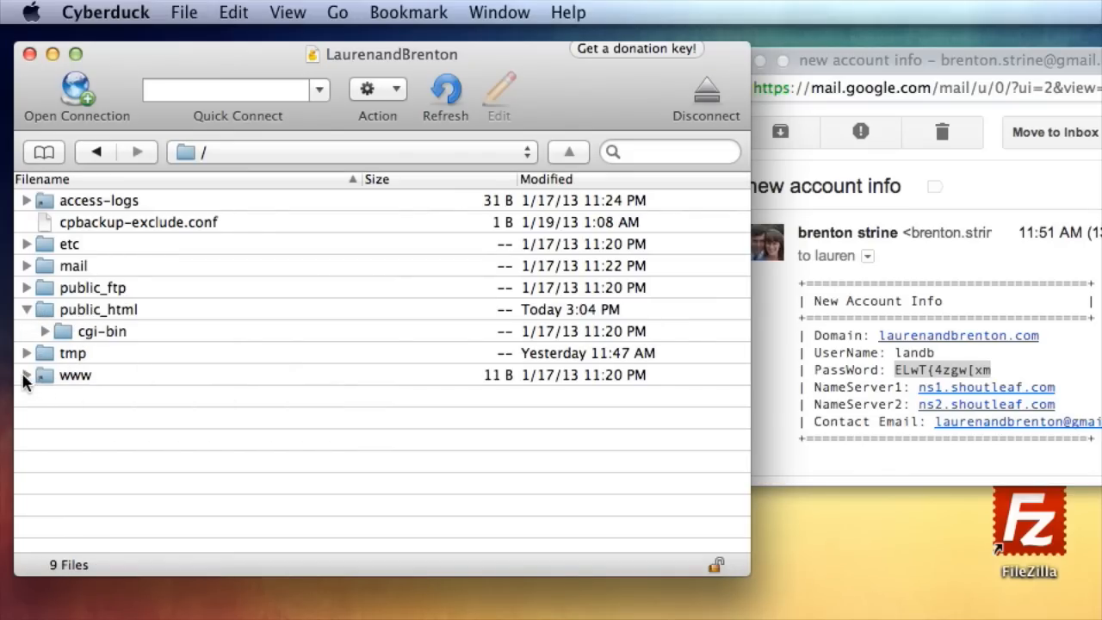
{"action": "left_click", "coordinate": [25, 377]}
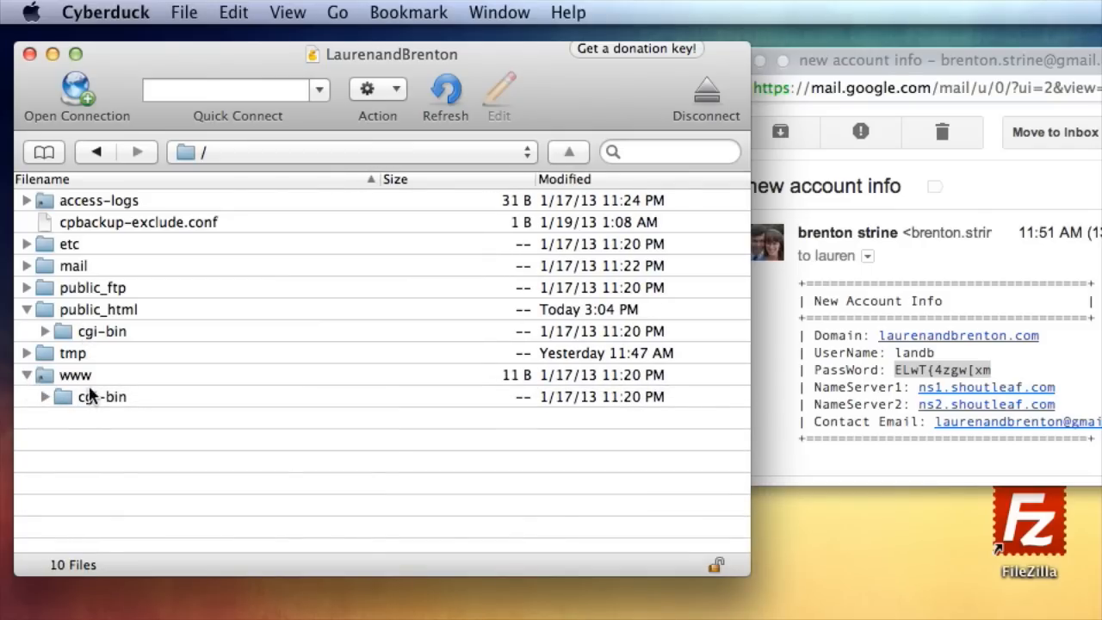
{"action": "double_click", "coordinate": [86, 312]}
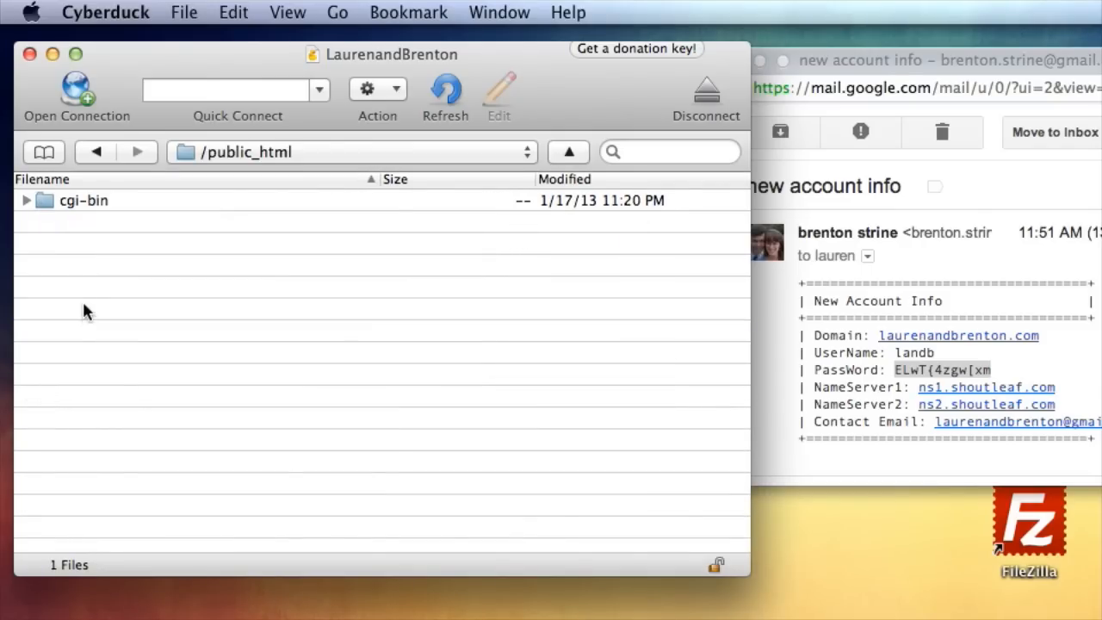
{"action": "left_click", "coordinate": [569, 151]}
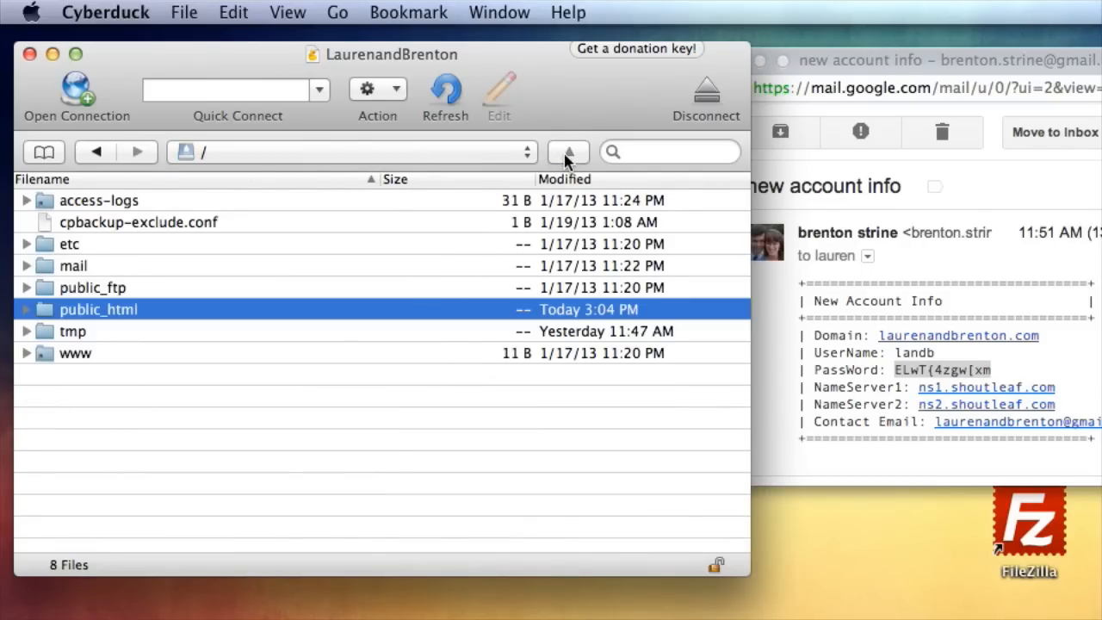
{"action": "double_click", "coordinate": [66, 356]}
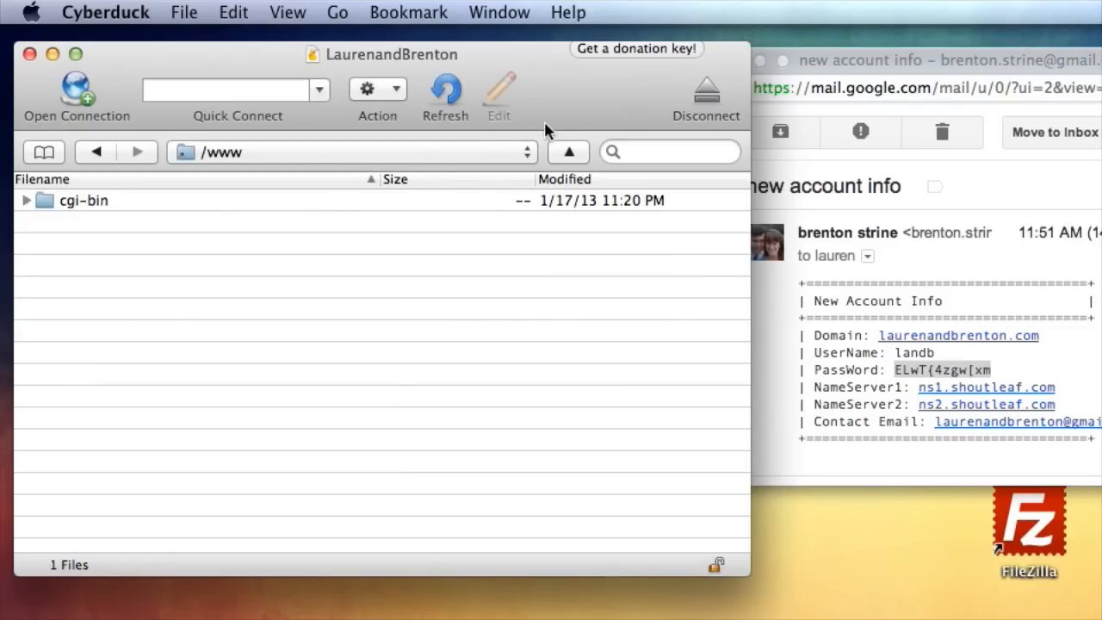
{"action": "left_click", "coordinate": [570, 152]}
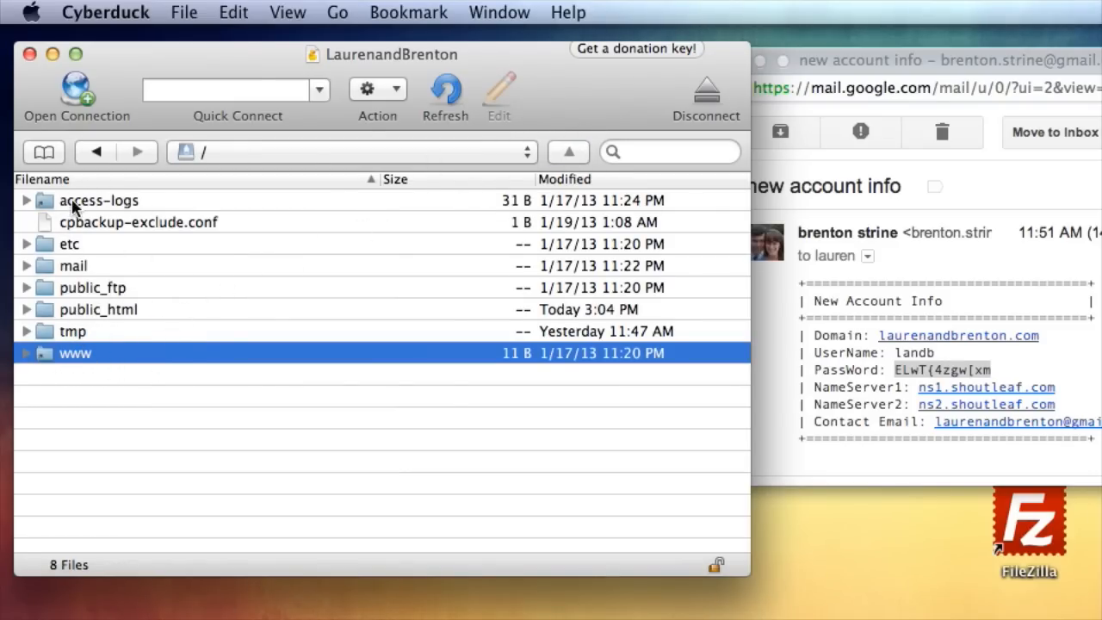
{"action": "double_click", "coordinate": [80, 312]}
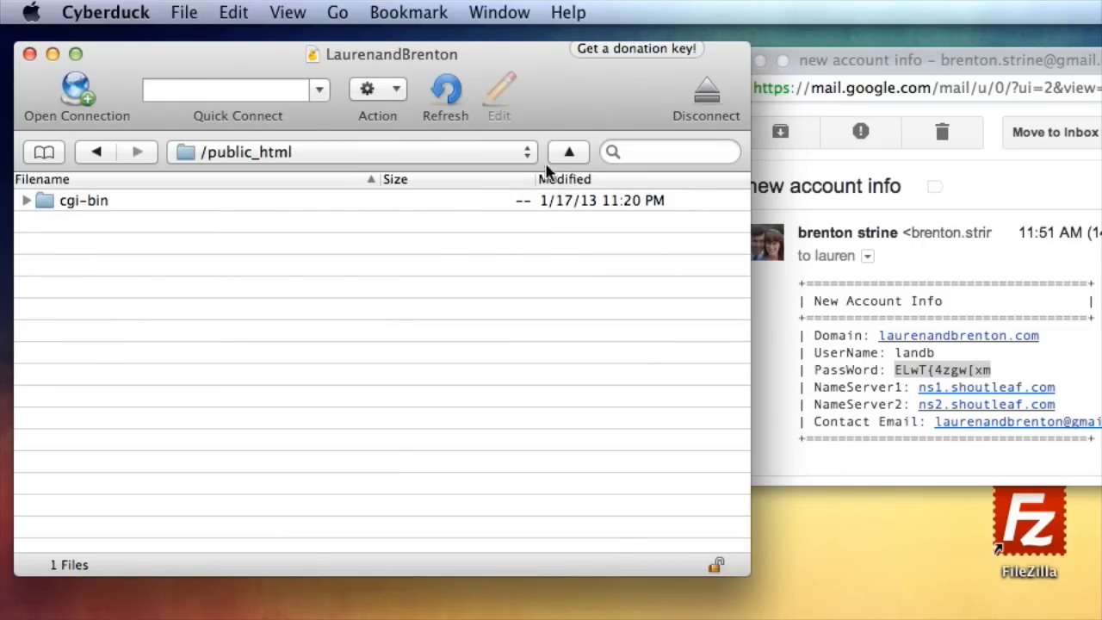
{"action": "left_click", "coordinate": [577, 151]}
{"action": "double_click", "coordinate": [76, 357]}
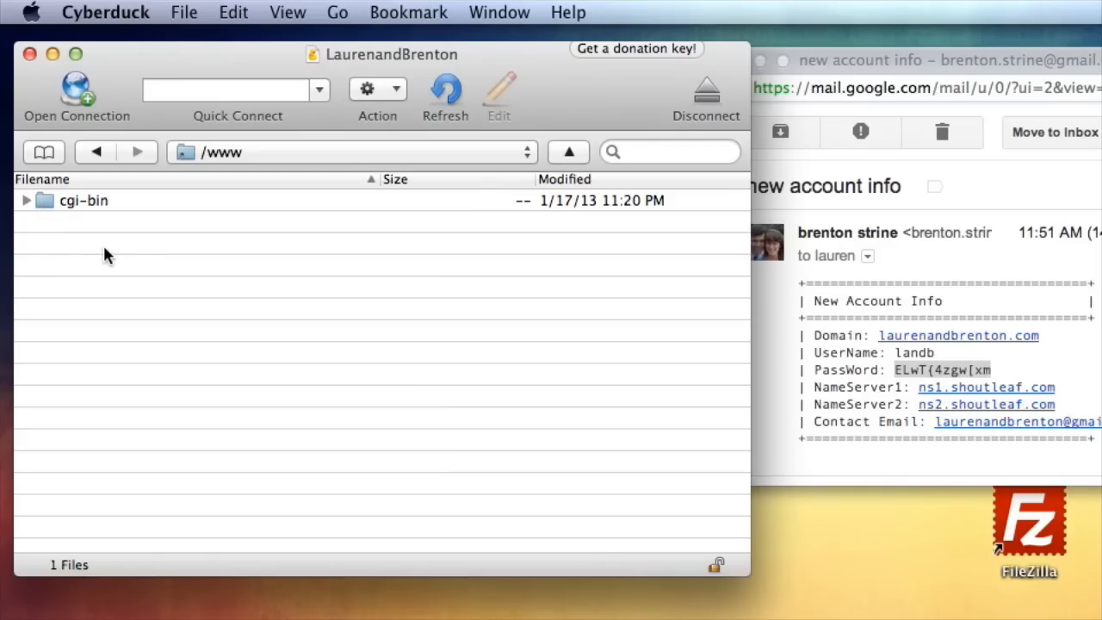
- Delete the cgi-bin folder from the server's www folder and confirm the deletion
{"action": "left_click", "coordinate": [42, 200]}
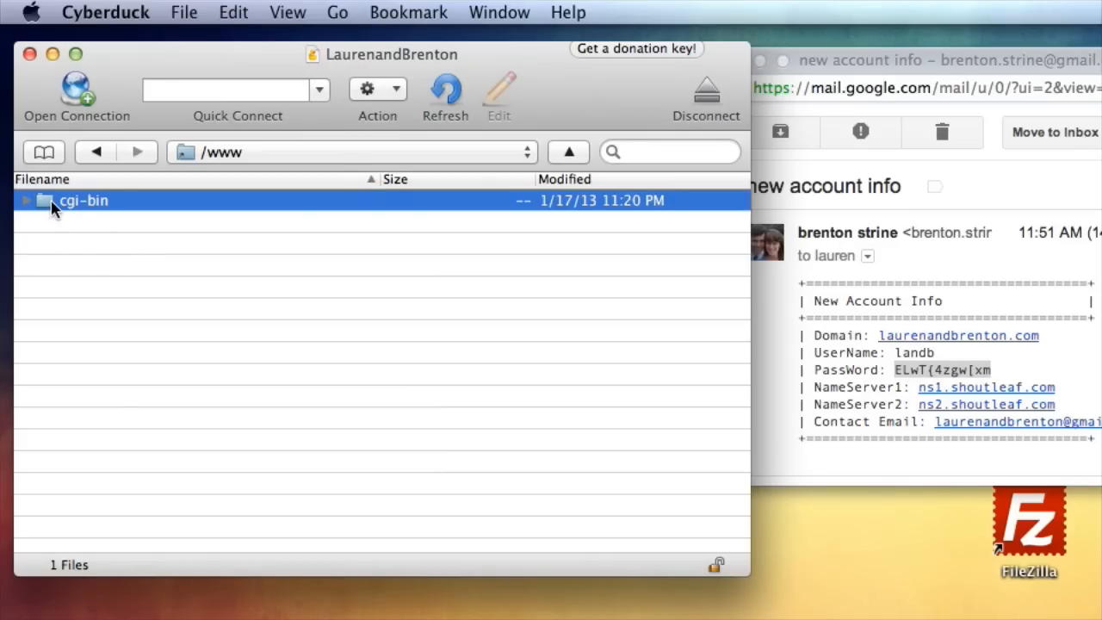
{"action": "right_click", "coordinate": [52, 207]}
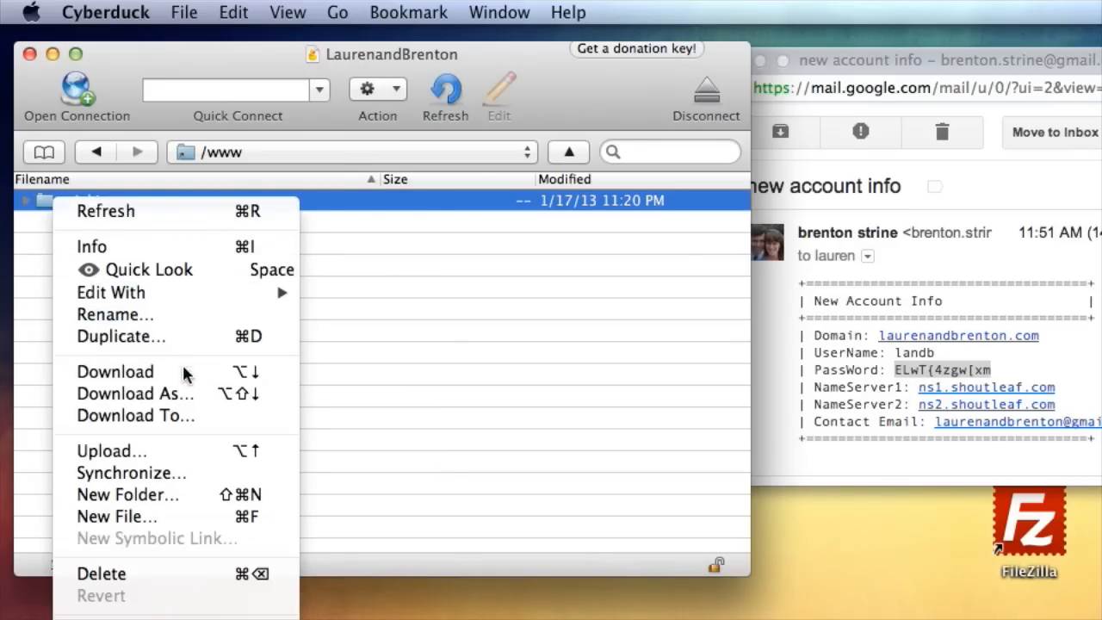
{"action": "left_click", "coordinate": [205, 574]}
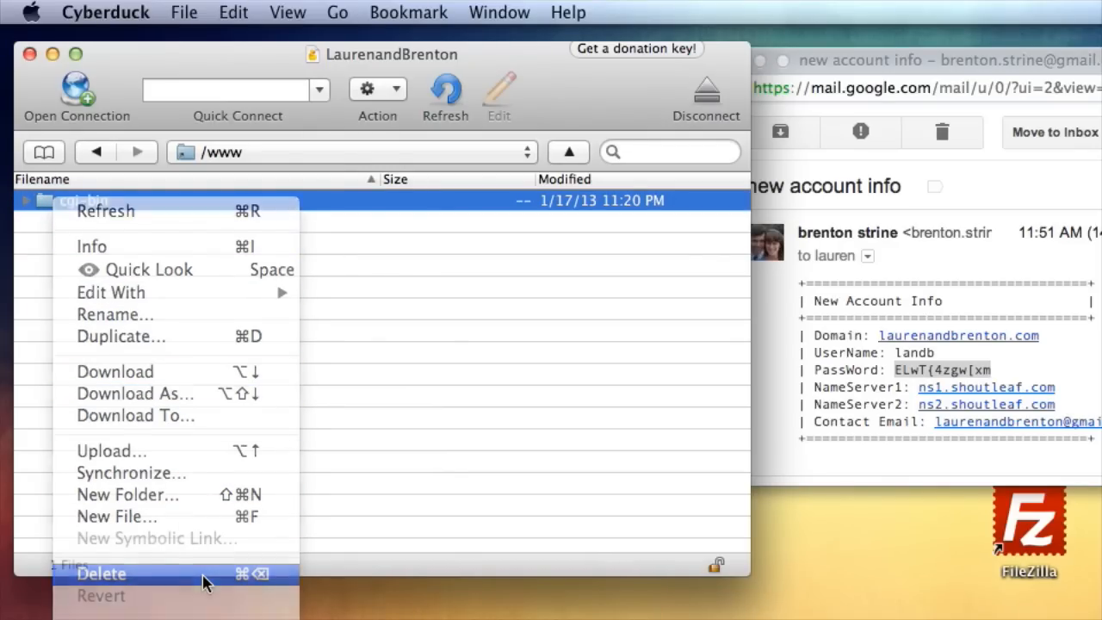
{"action": "left_click", "coordinate": [554, 250]}
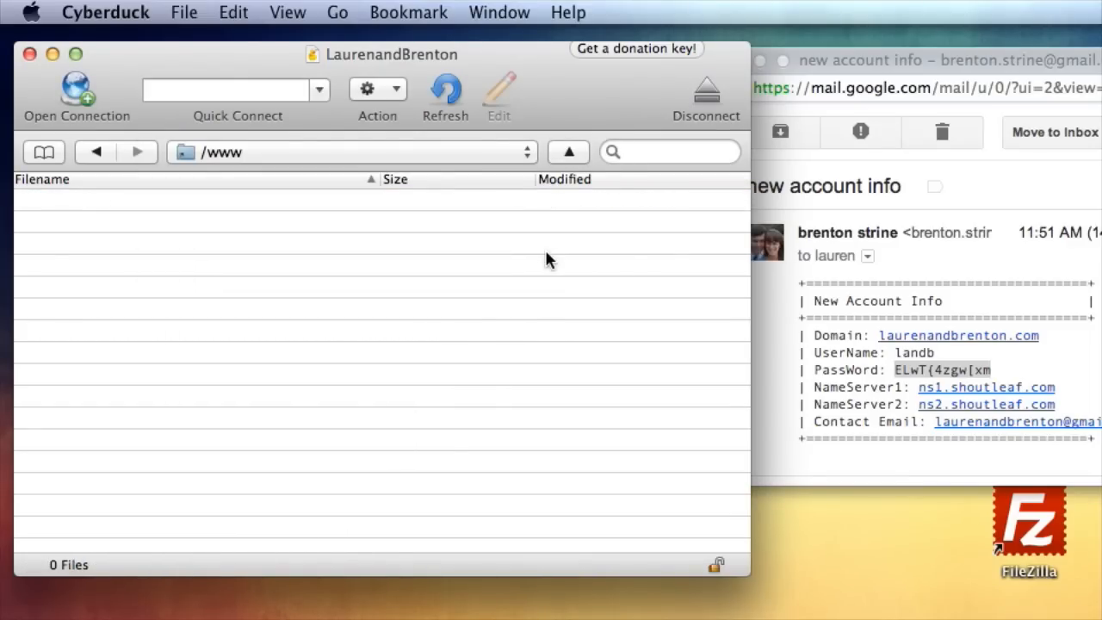
- Move the e-mail window aside, open the Webmaking 101 desktop folder and place its window beside the server listing
{"action": "left_click", "coordinate": [808, 67]}
{"action": "left_click_drag", "start_coordinate": [811, 69], "coordinate": [1101, 111]}
{"action": "double_click", "coordinate": [923, 91]}
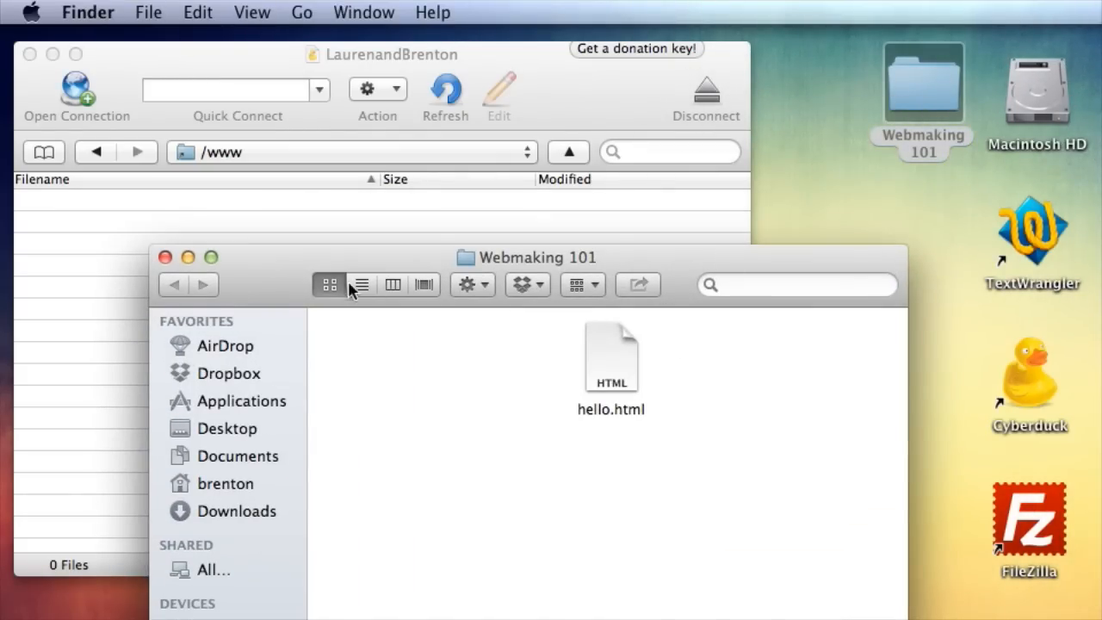
{"action": "left_click_drag", "start_coordinate": [324, 258], "coordinate": [543, 183]}
{"action": "left_click_drag", "start_coordinate": [826, 288], "coordinate": [590, 310]}
{"action": "left_click_drag", "start_coordinate": [478, 222], "coordinate": [892, 220]}
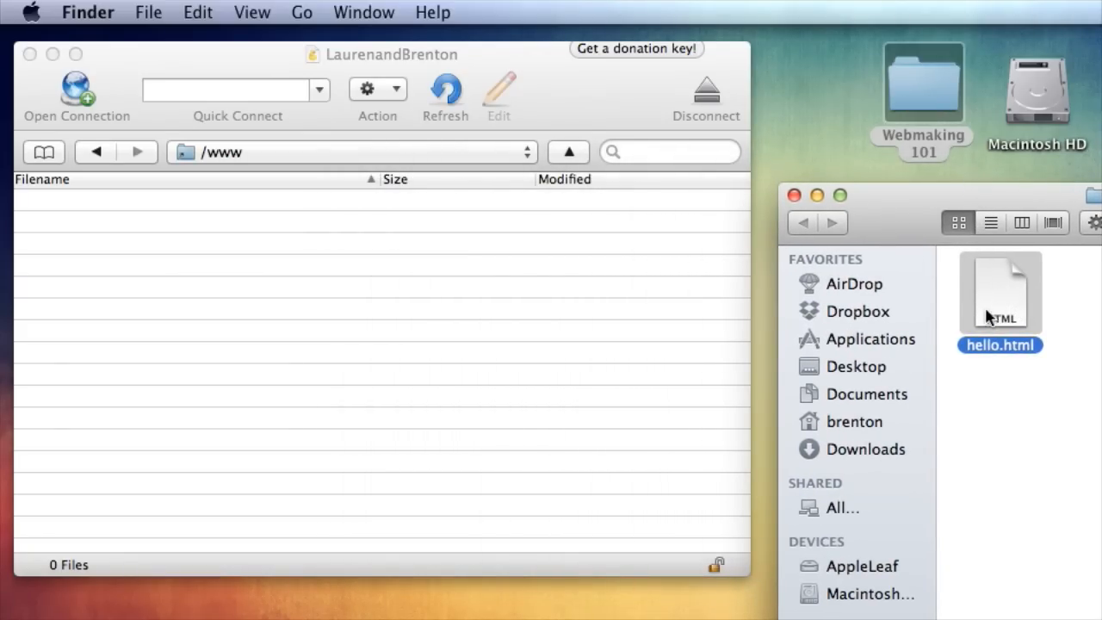
{"action": "mouse_move", "coordinate": [998, 319]}
{"action": "left_mouse_down"}
{"action": "mouse_move", "coordinate": [963, 312]}
{"action": "mouse_move", "coordinate": [979, 312]}
{"action": "left_mouse_up"}
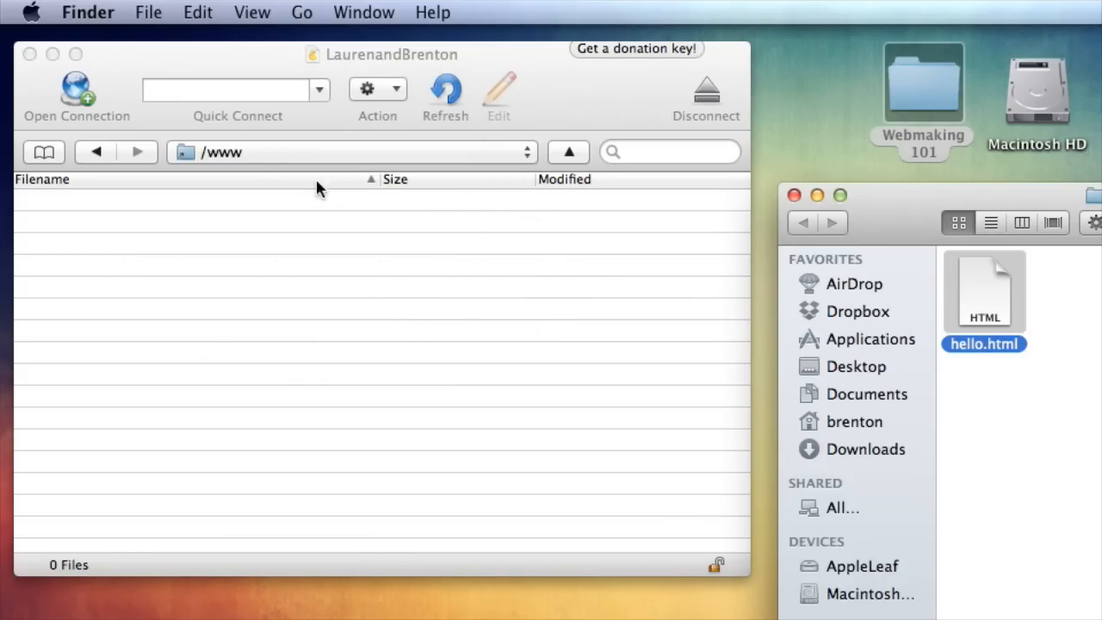
- Reopen www from the server's root, upload hello.html into it from Webmaking 101 and close the transfers window
{"action": "left_click", "coordinate": [564, 155]}
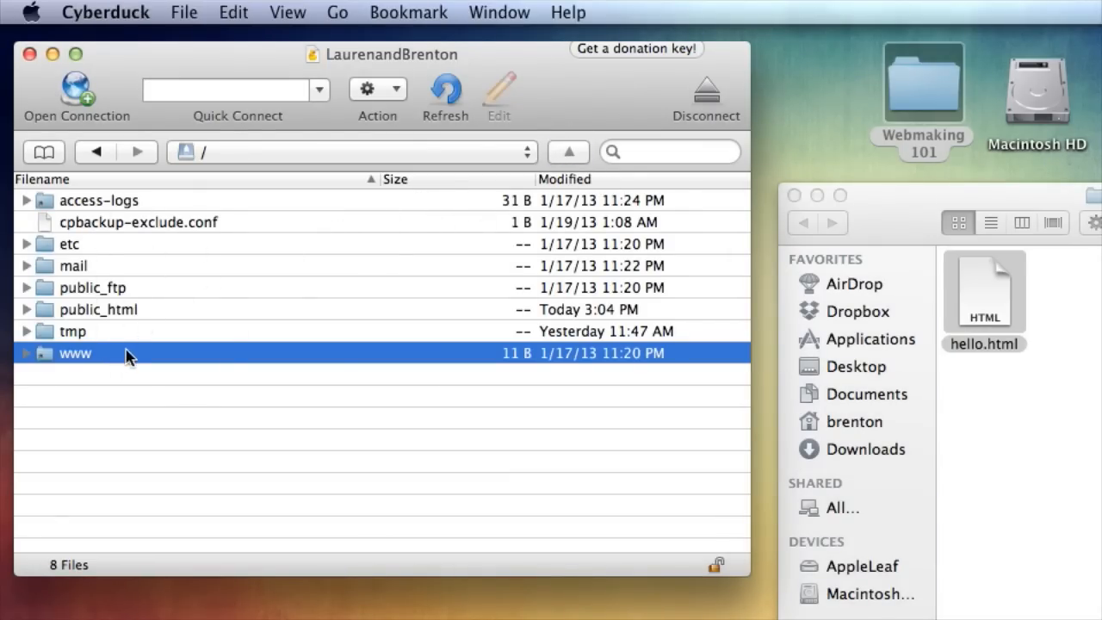
{"action": "double_click", "coordinate": [49, 356]}
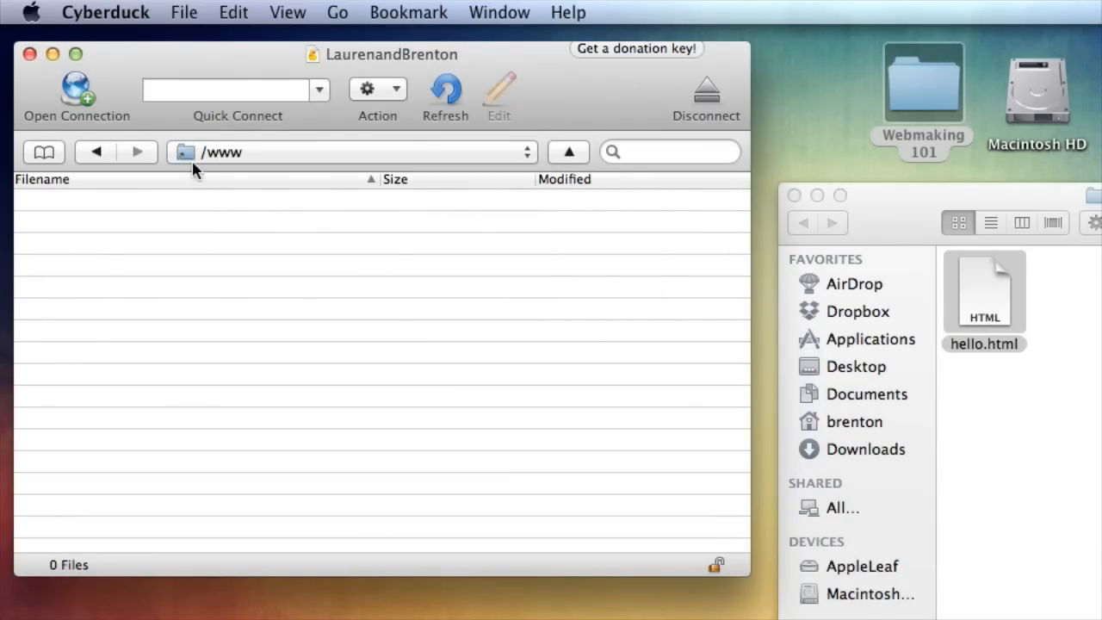
{"action": "left_click_drag", "start_coordinate": [1003, 320], "coordinate": [356, 327]}
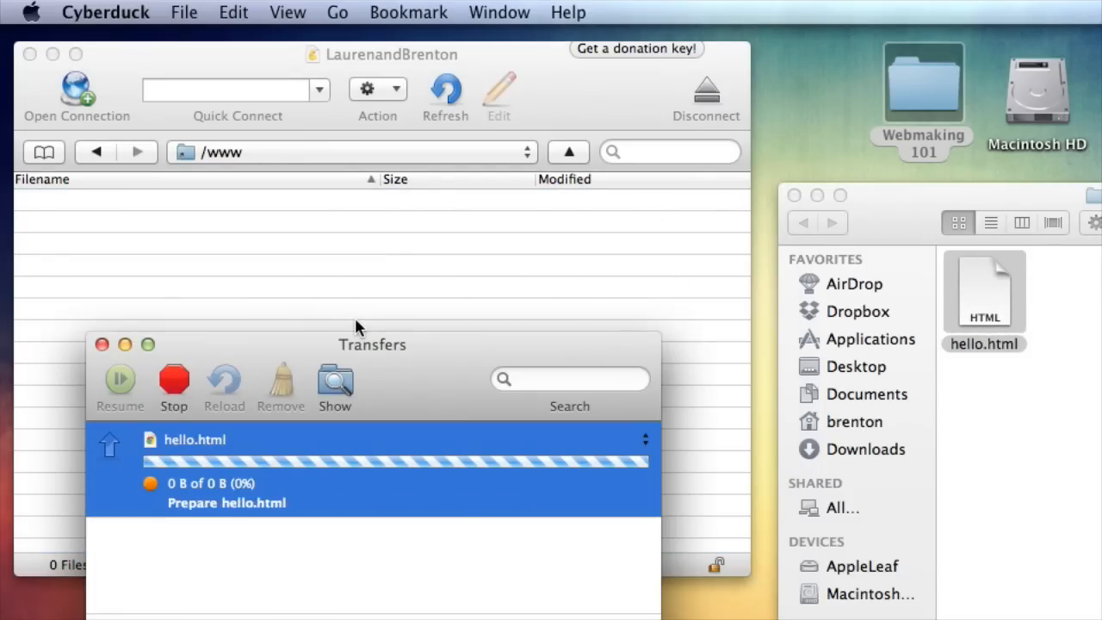
{"action": "left_click_drag", "start_coordinate": [264, 356], "coordinate": [259, 280]}
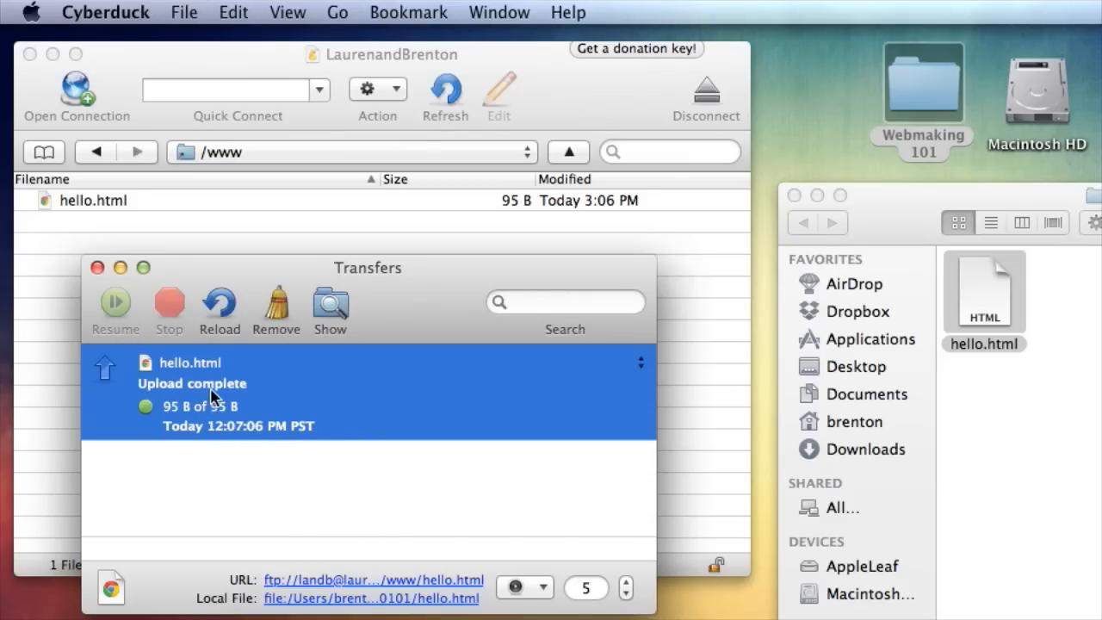
{"action": "left_click", "coordinate": [97, 268]}
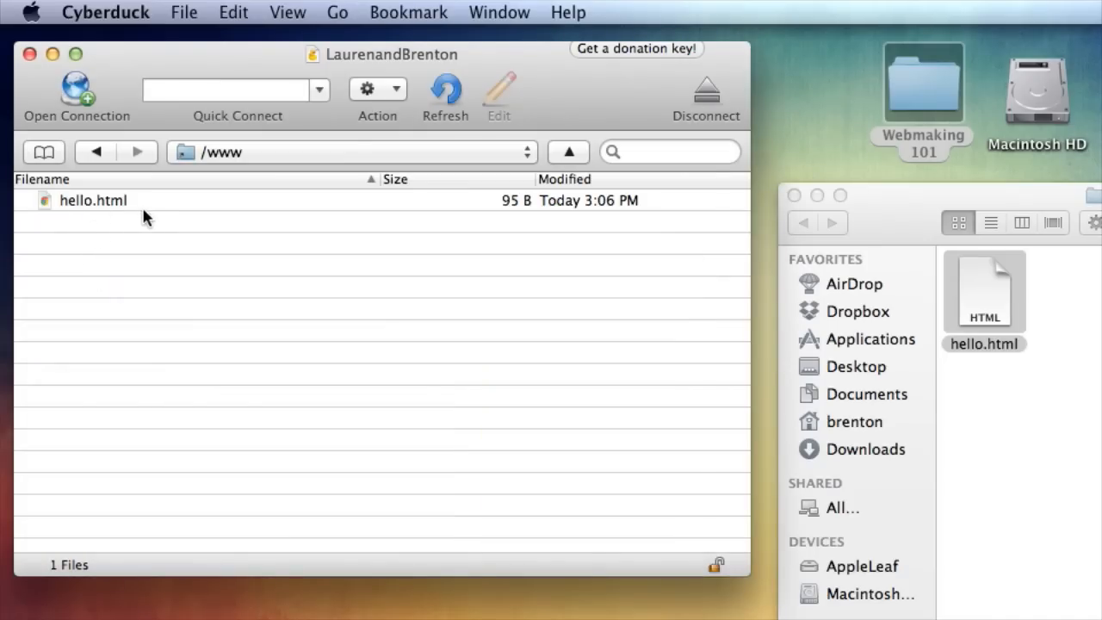
- Switch to Chrome, check the domain in the account info e-mail and close the e-mail window
{"action": "left_click_drag", "start_coordinate": [881, 206], "coordinate": [840, 154]}
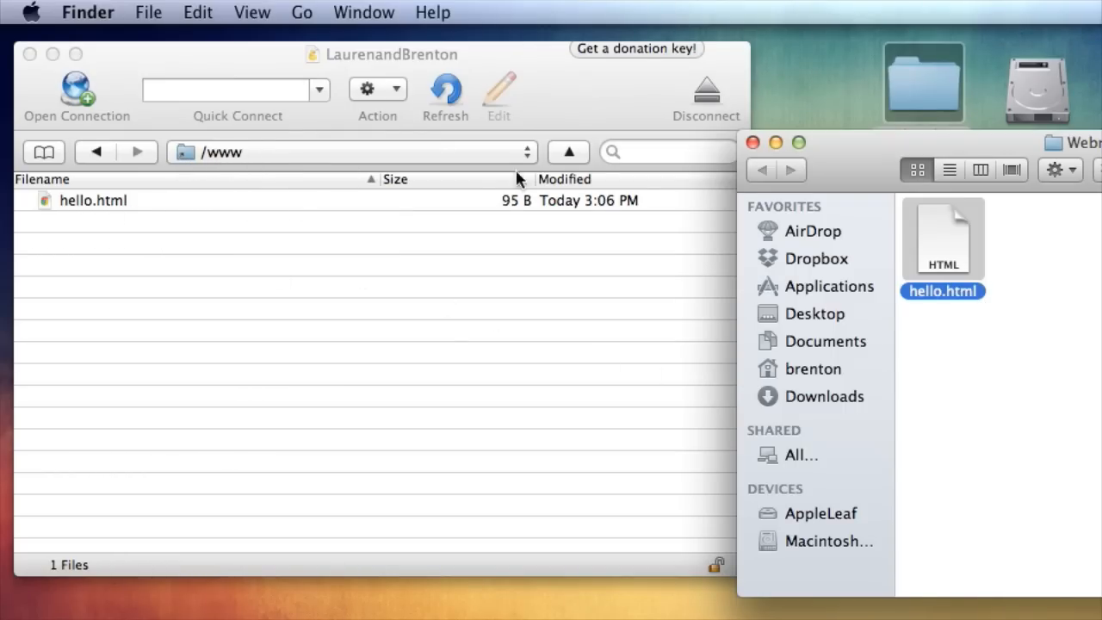
{"action": "key", "text": "super+Tab"}
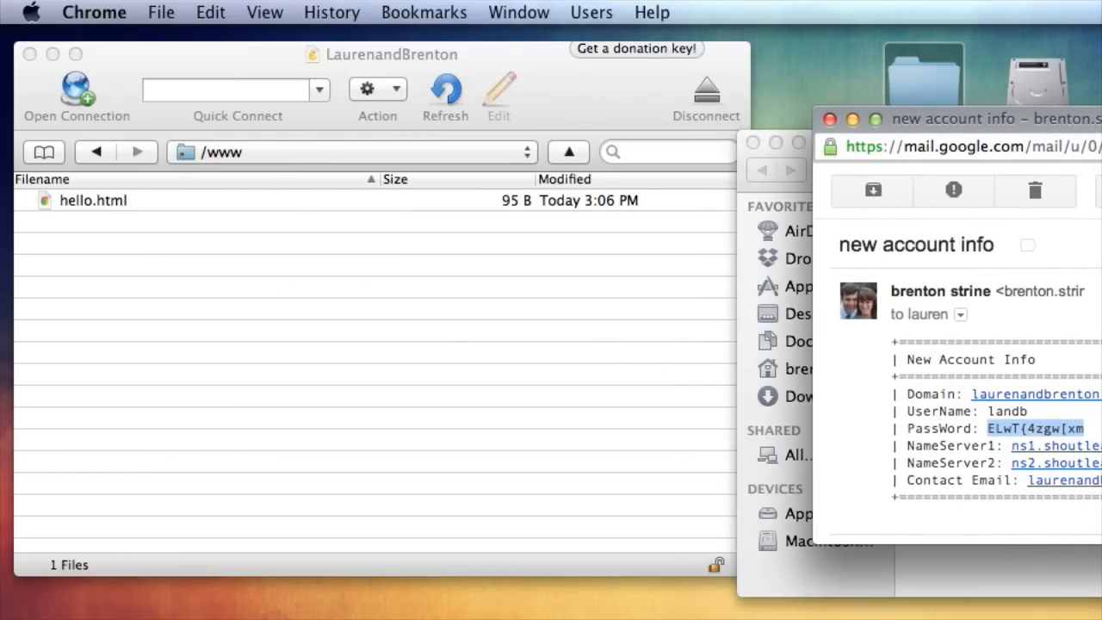
{"action": "left_click_drag", "start_coordinate": [1038, 125], "coordinate": [939, 114]}
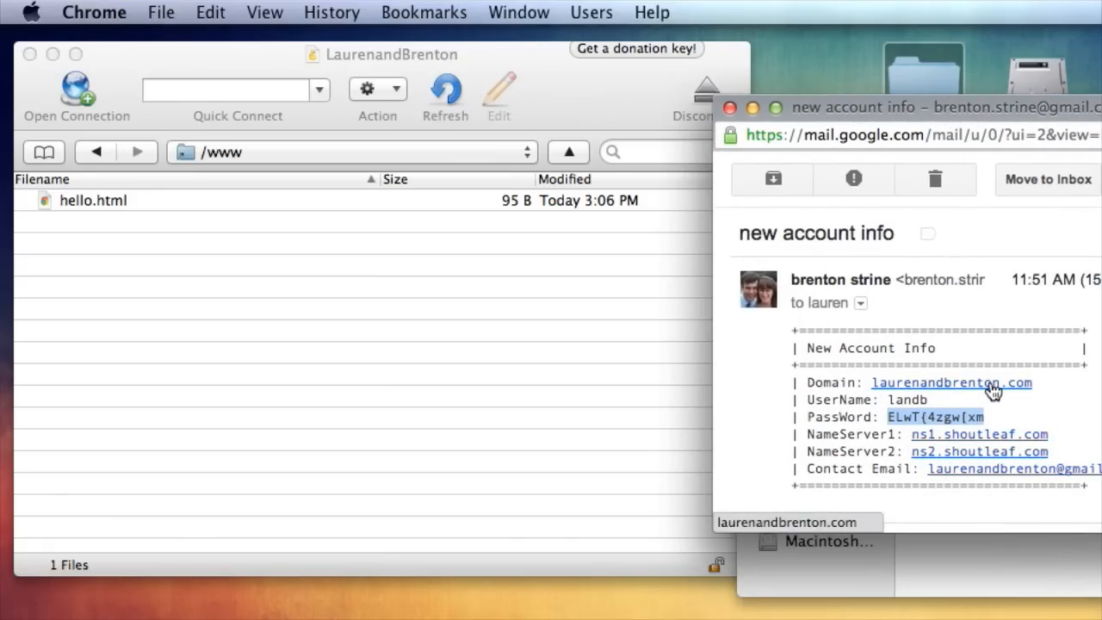
{"action": "left_click_drag", "start_coordinate": [863, 127], "coordinate": [895, 110]}
{"action": "key", "text": "super+w"}
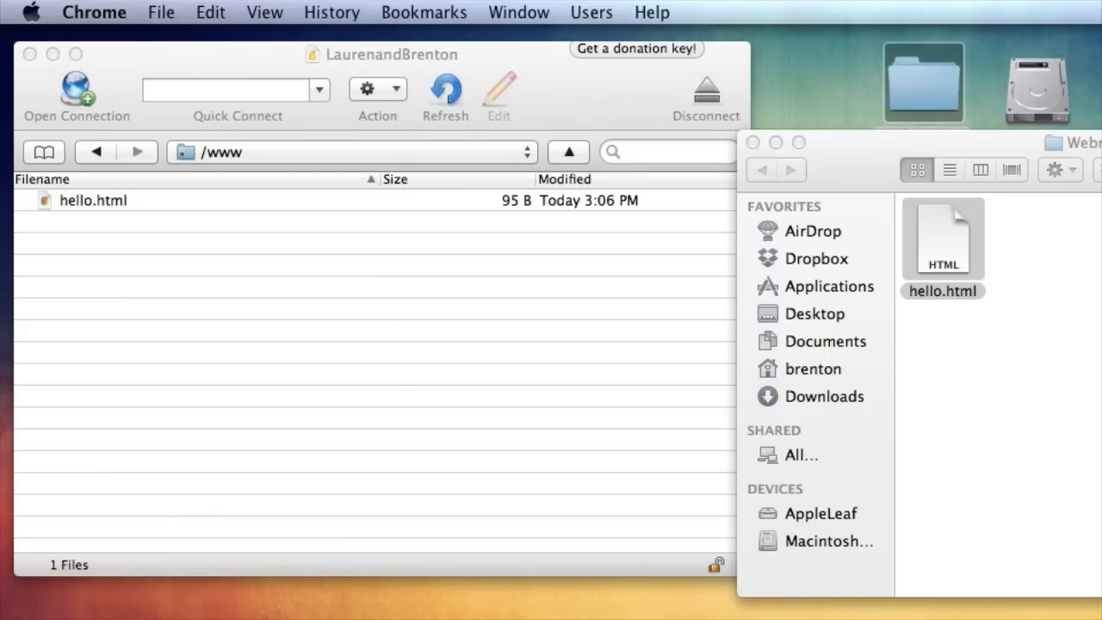
- Open a new browser window and load the website's domain given in the account info e-mail
{"action": "key", "text": "super+n"}
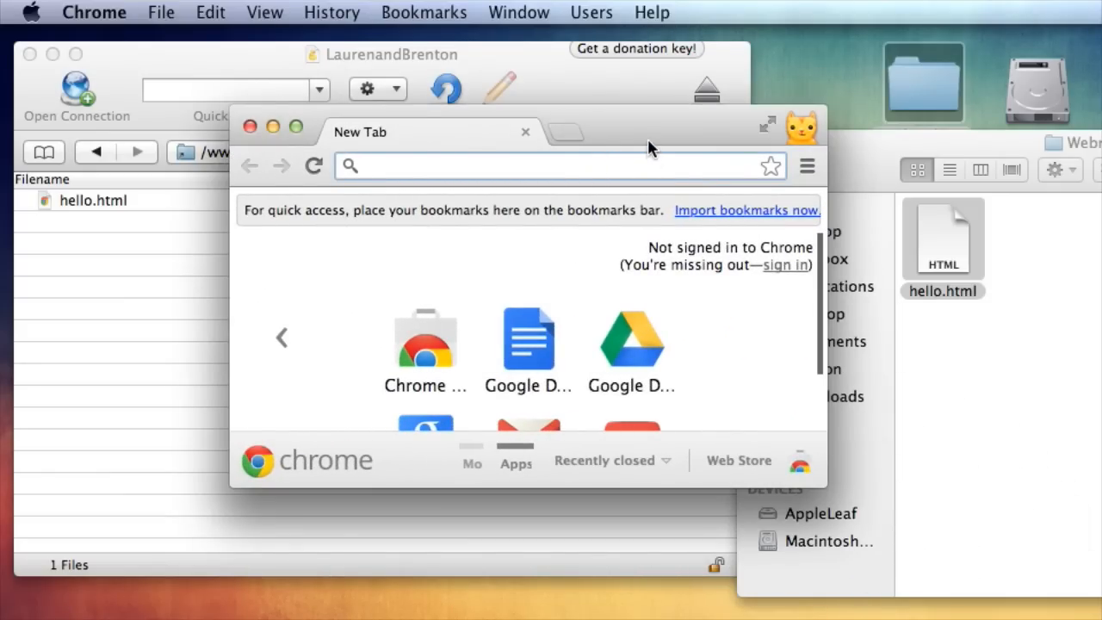
{"action": "type", "text": "lauren"}
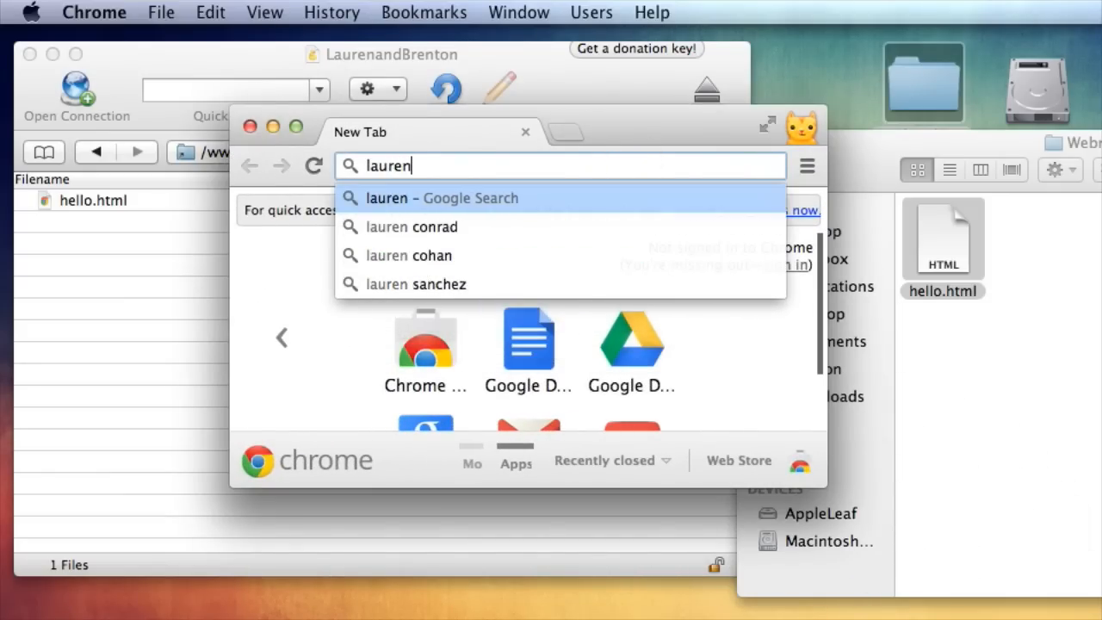
{"action": "type", "text": "andbren"}
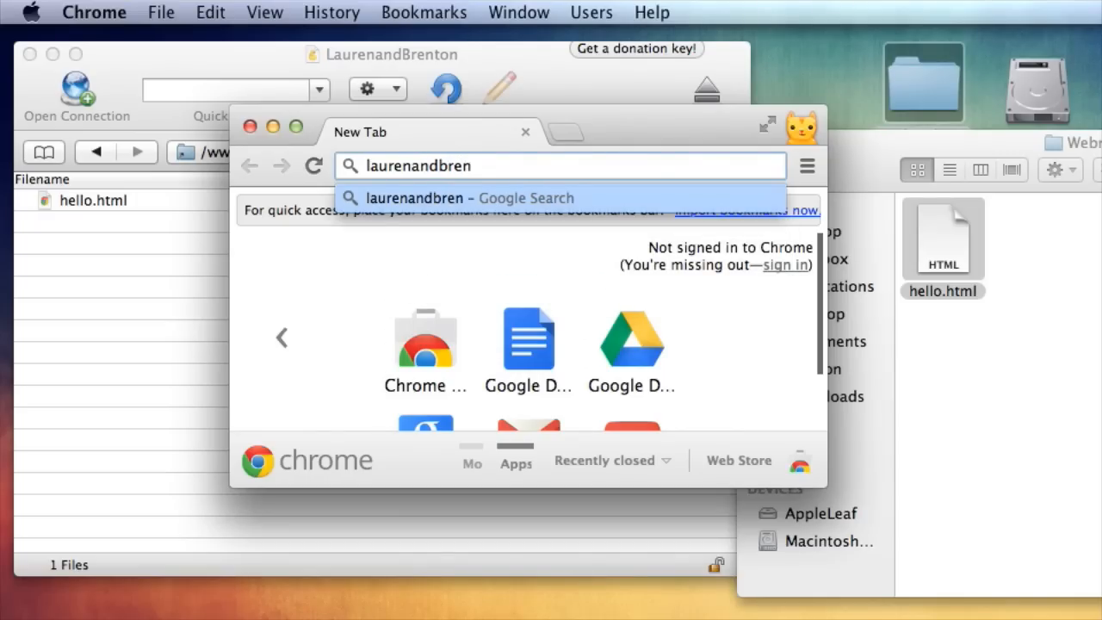
{"action": "type", "text": "ton.com"}
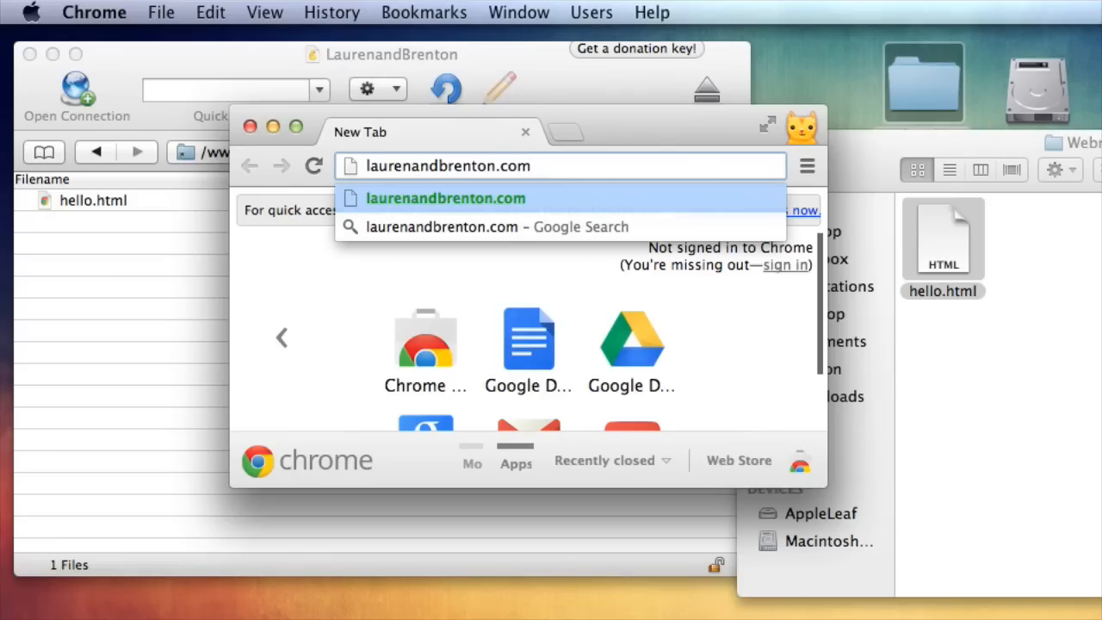
{"action": "key", "text": "Return"}
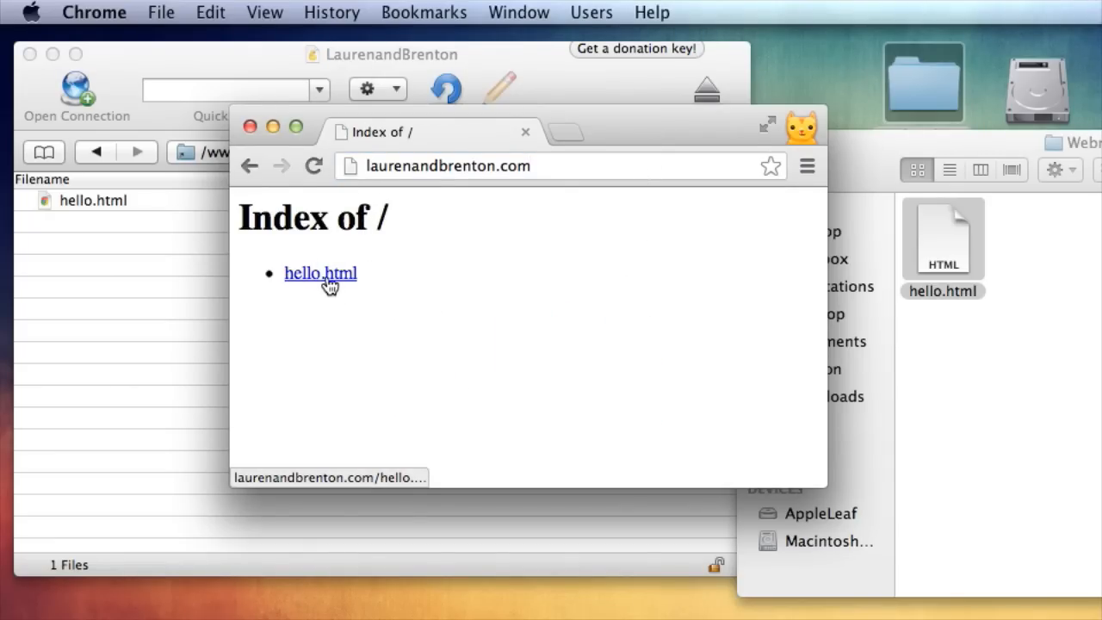
- Append /hello.html to the website's address and load the uploaded page
{"action": "left_click", "coordinate": [555, 171]}
{"action": "left_click", "coordinate": [574, 168]}
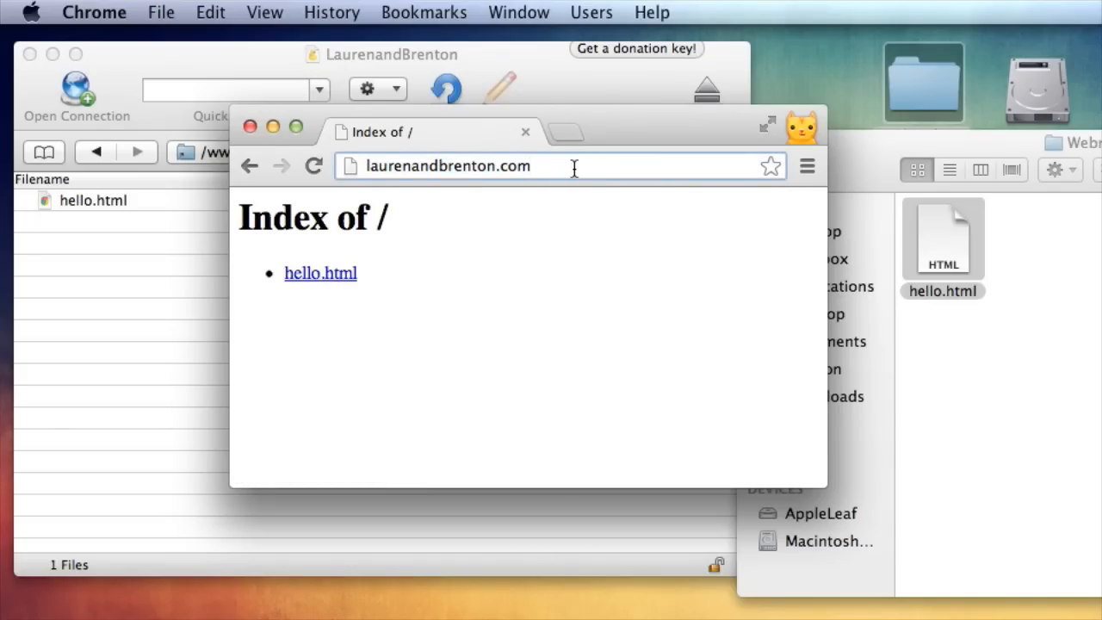
{"action": "type", "text": "/"}
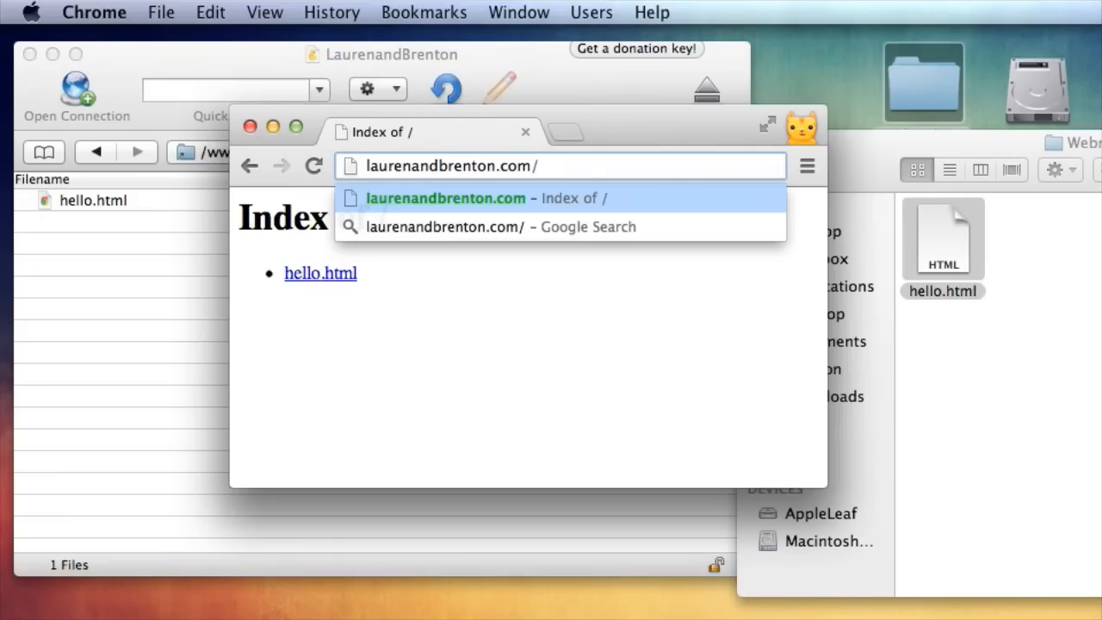
{"action": "type", "text": "hello.html"}
{"action": "key", "text": "Return"}
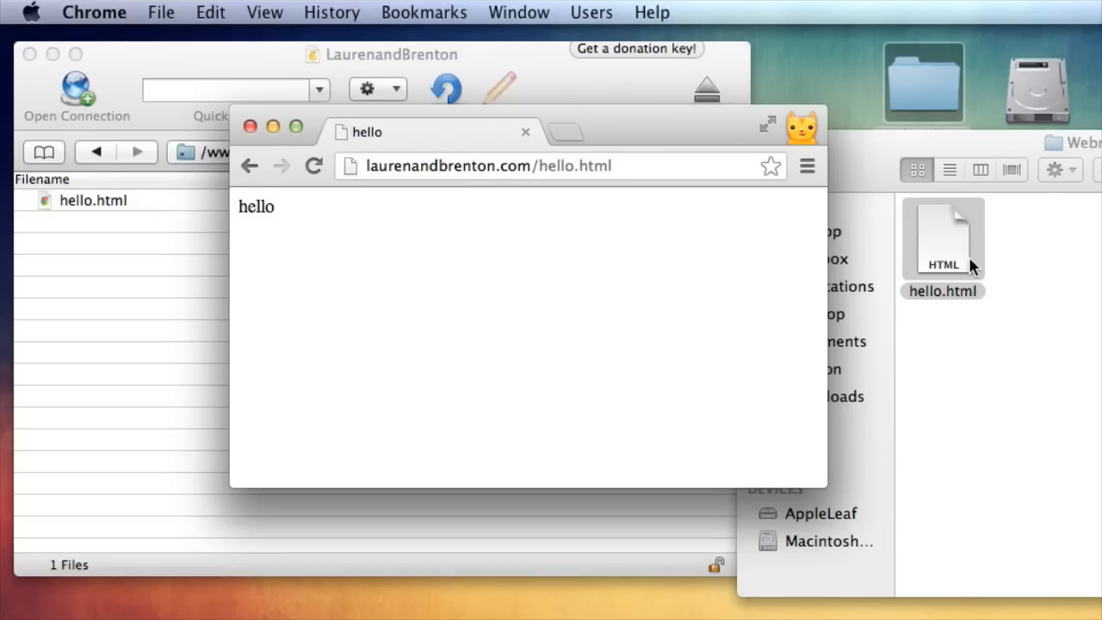
- Open the local hello.html from Webmaking 101 in a new browser tab and widen the window to show its full file path
{"action": "left_click_drag", "start_coordinate": [668, 130], "coordinate": [458, 127]}
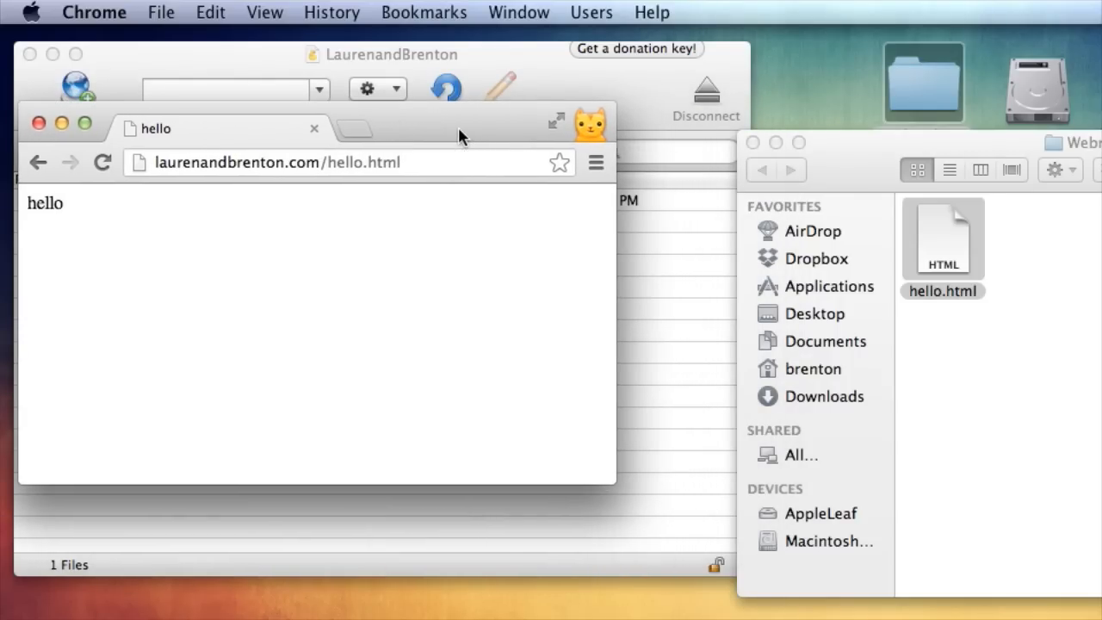
{"action": "left_click", "coordinate": [355, 130]}
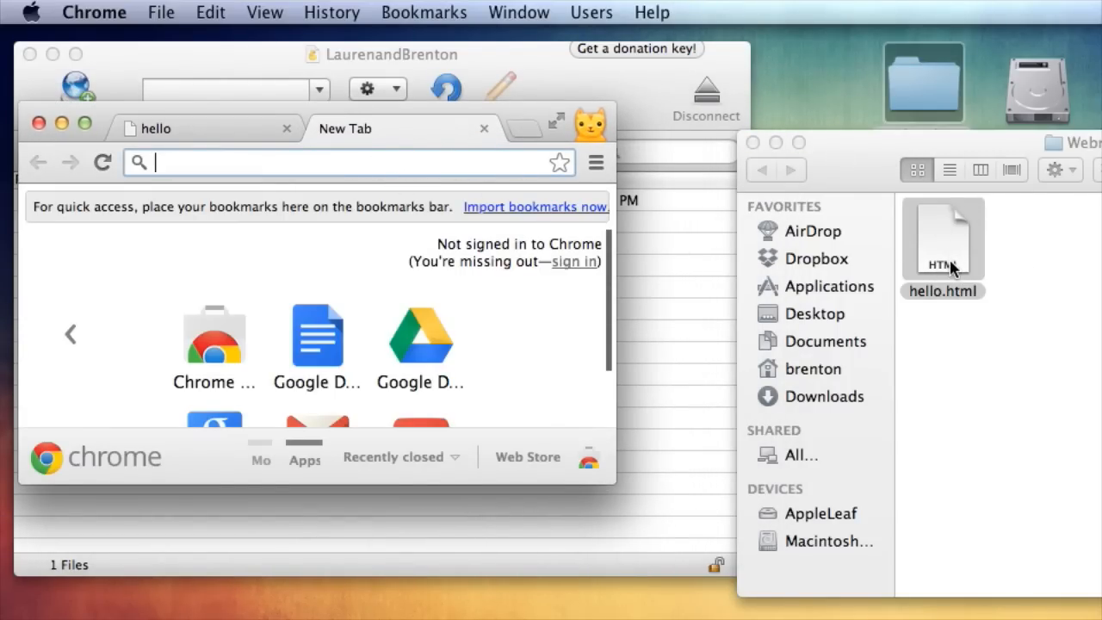
{"action": "left_click_drag", "start_coordinate": [945, 248], "coordinate": [377, 254]}
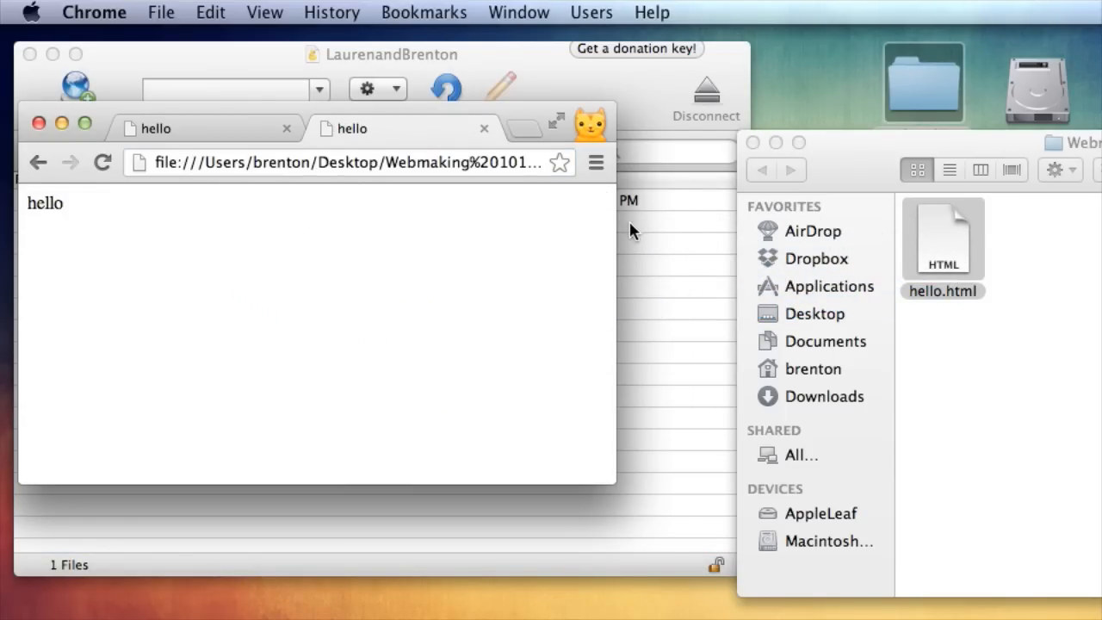
{"action": "left_click_drag", "start_coordinate": [614, 226], "coordinate": [774, 219]}
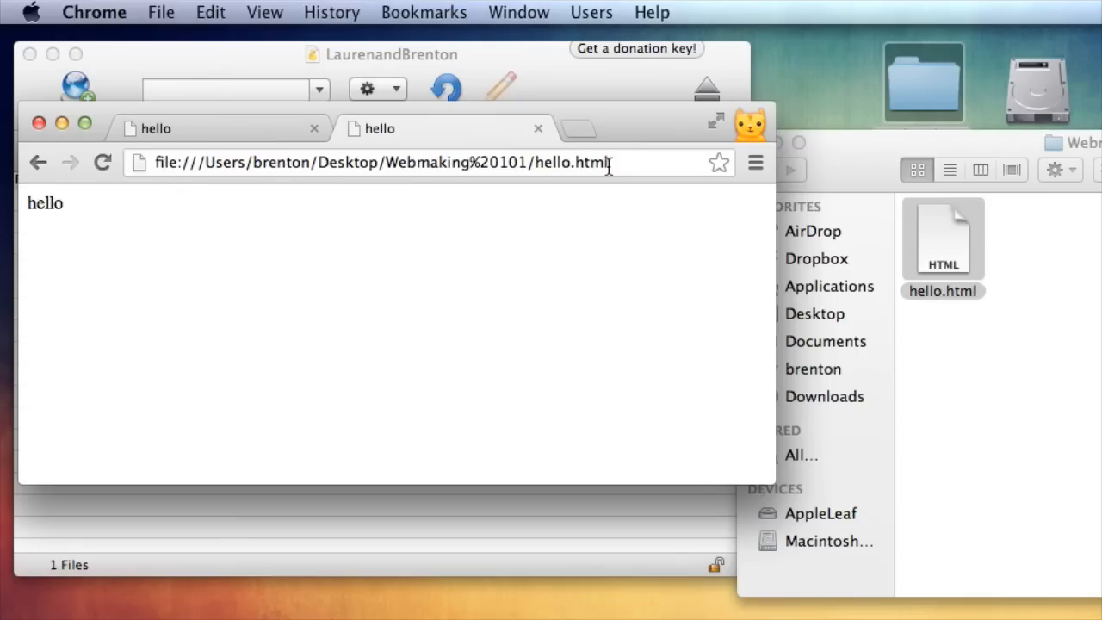
- Compare the local hello.html page with the online version by switching between their two tabs
{"action": "left_click_drag", "start_coordinate": [35, 203], "coordinate": [107, 205]}
{"action": "left_click", "coordinate": [107, 205]}
{"action": "left_click", "coordinate": [194, 127]}
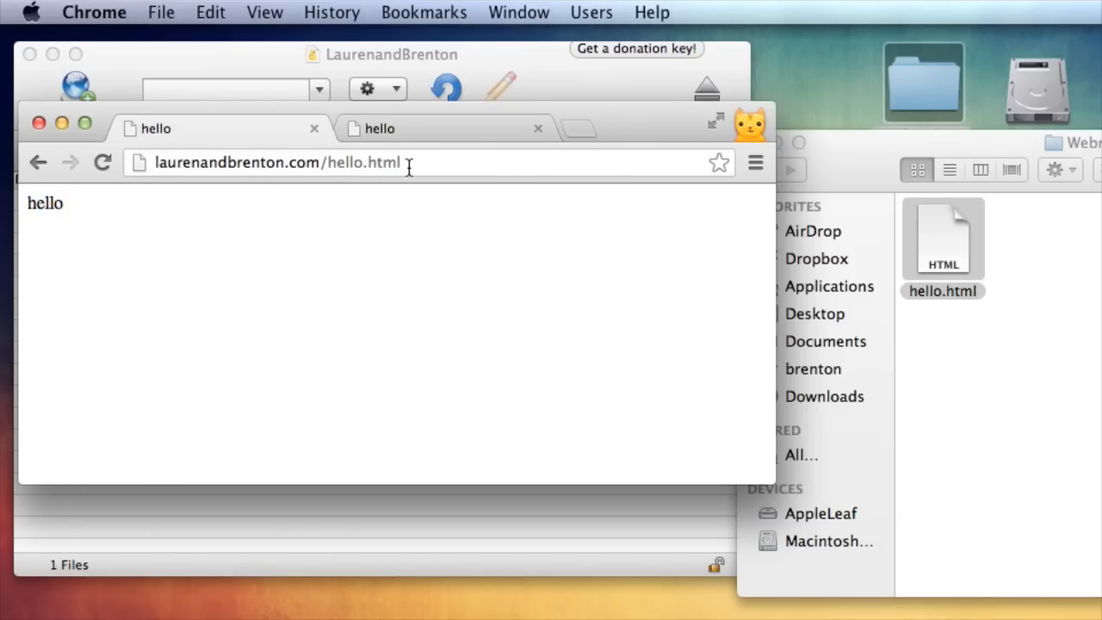
{"action": "left_click", "coordinate": [407, 134]}
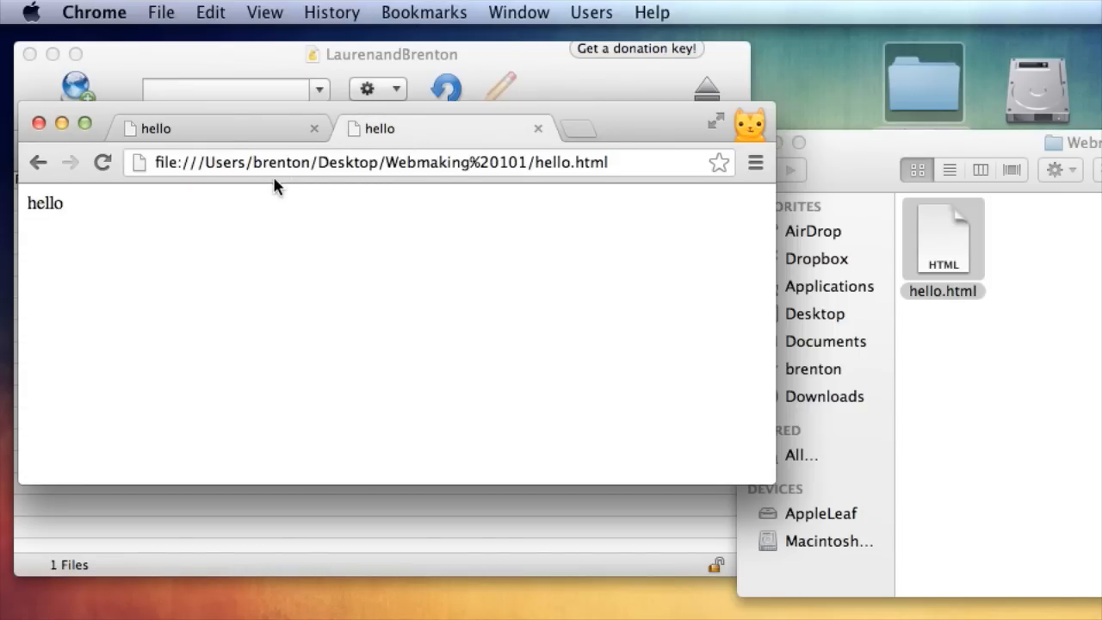
{"action": "left_click", "coordinate": [197, 130]}
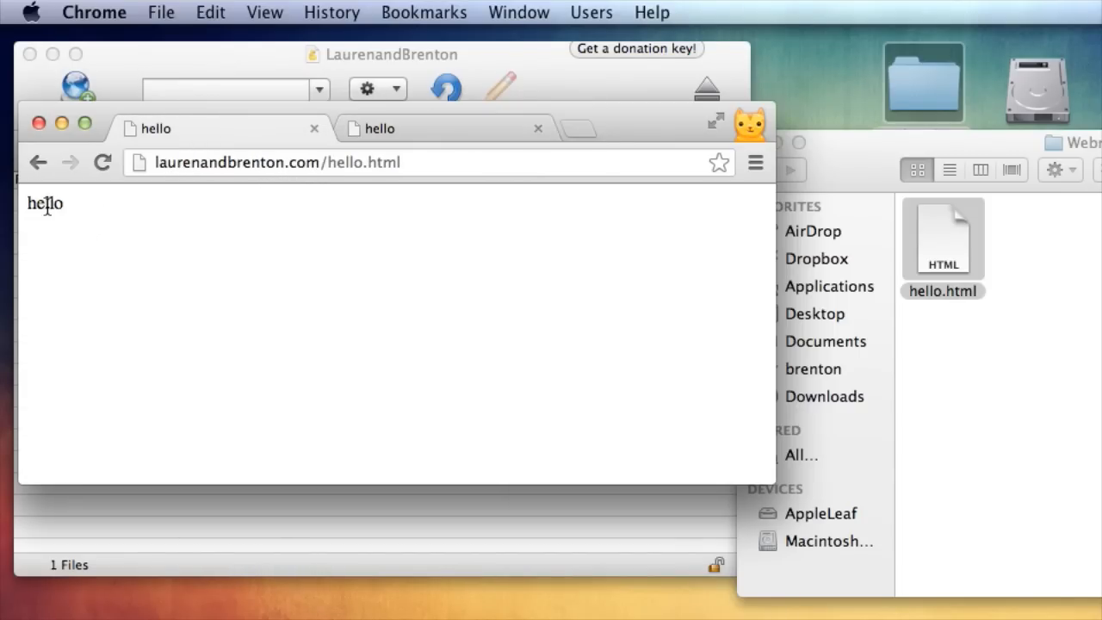
- Move the browser window down to uncover the www listing and compare the server and local copies of hello.html
{"action": "left_click_drag", "start_coordinate": [512, 118], "coordinate": [654, 408]}
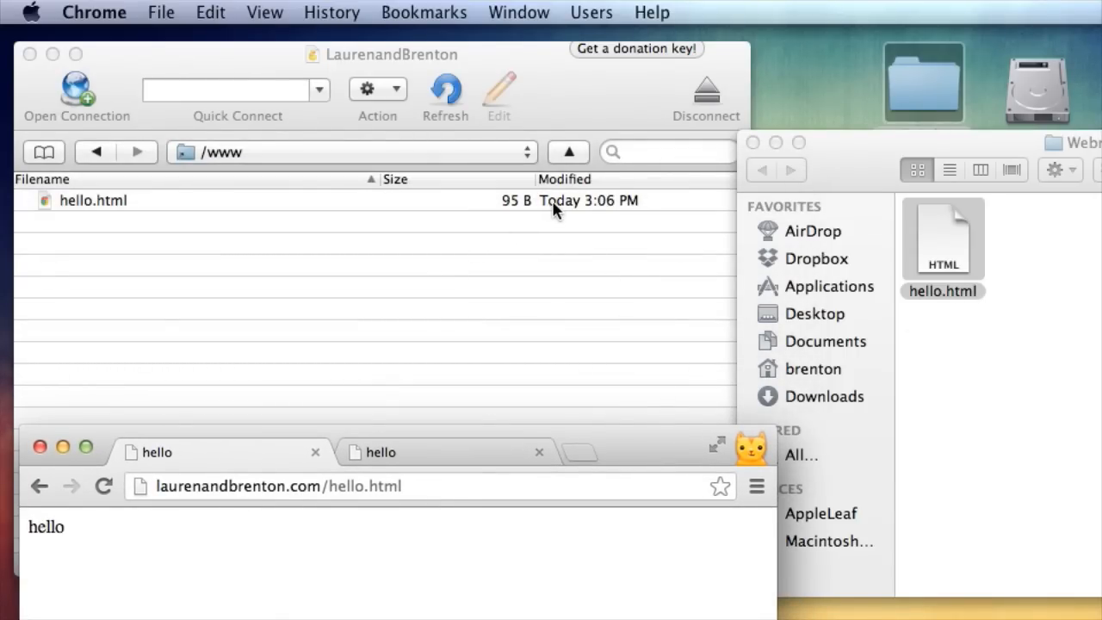
{"action": "left_click", "coordinate": [93, 205]}
{"action": "left_click", "coordinate": [942, 245]}
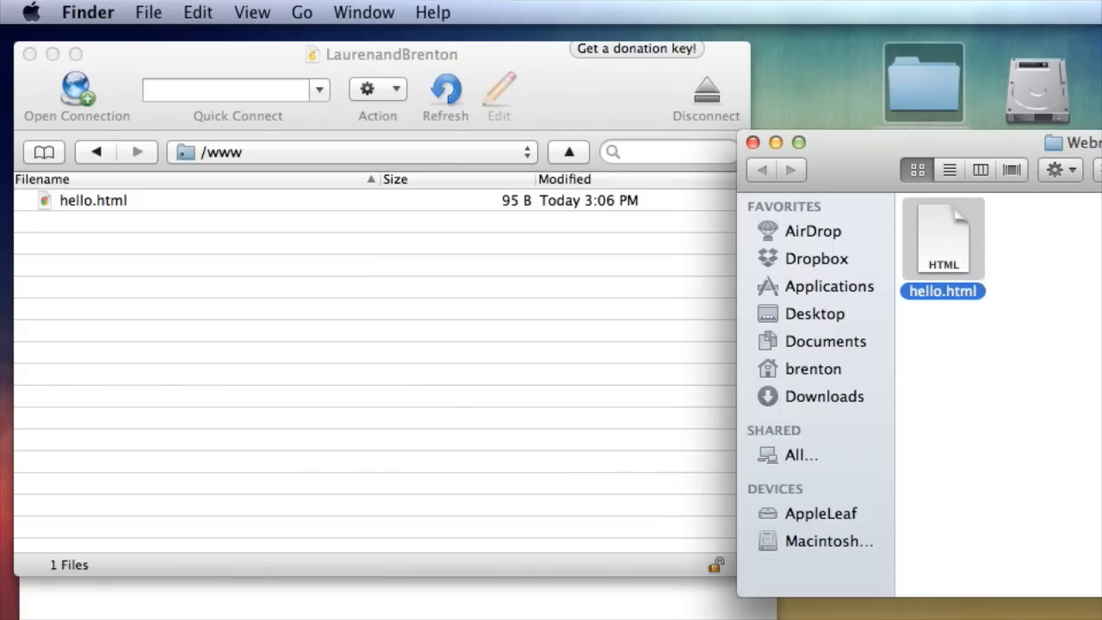
{"action": "key", "text": "super+Tab"}
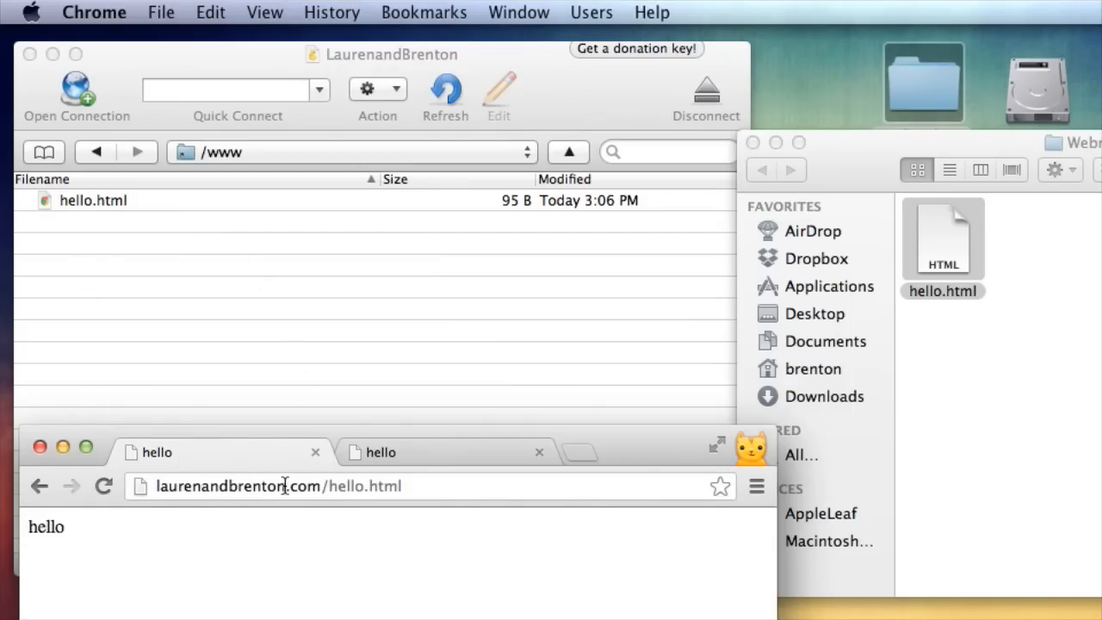
- Open the local hello.html from the Webmaking 101 folder in TextEdit
{"action": "left_click", "coordinate": [912, 277]}
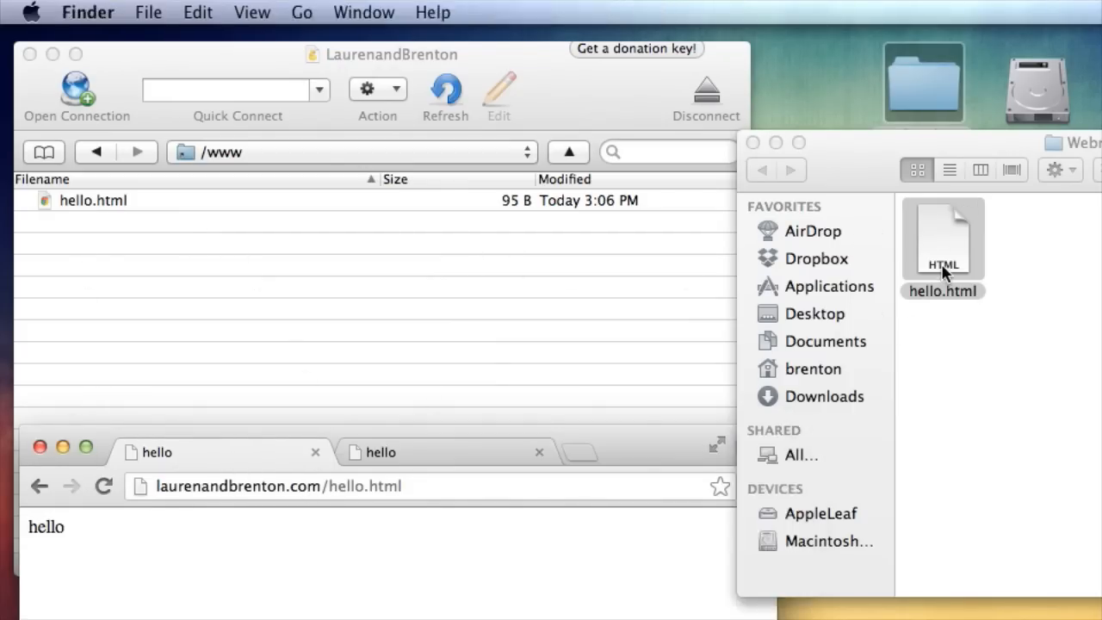
{"action": "right_click", "coordinate": [943, 261]}
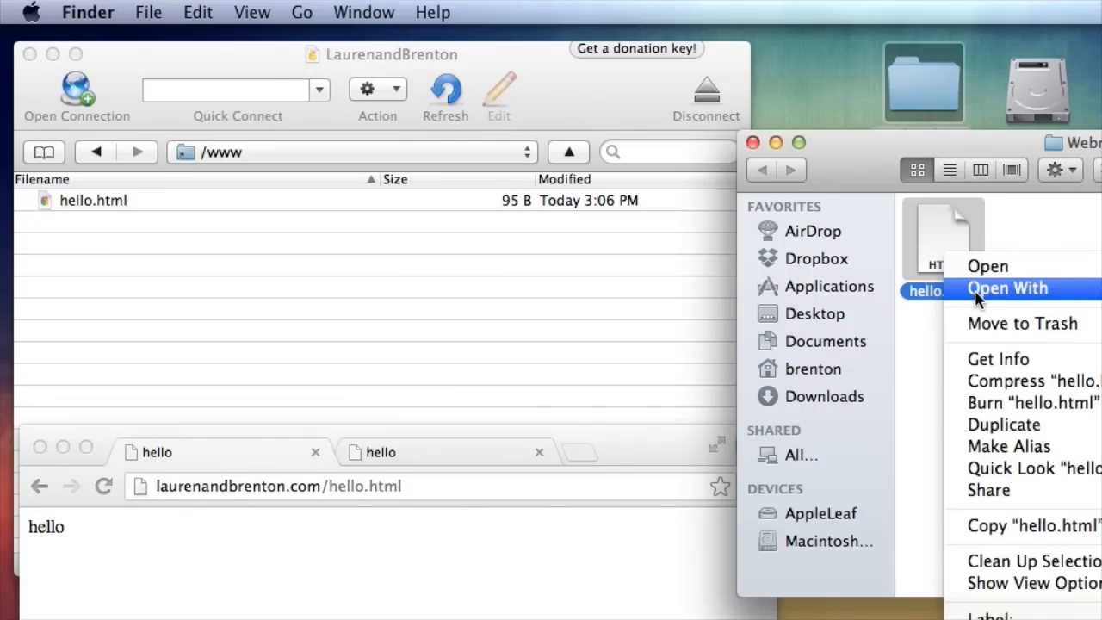
{"action": "left_click", "coordinate": [1101, 344]}
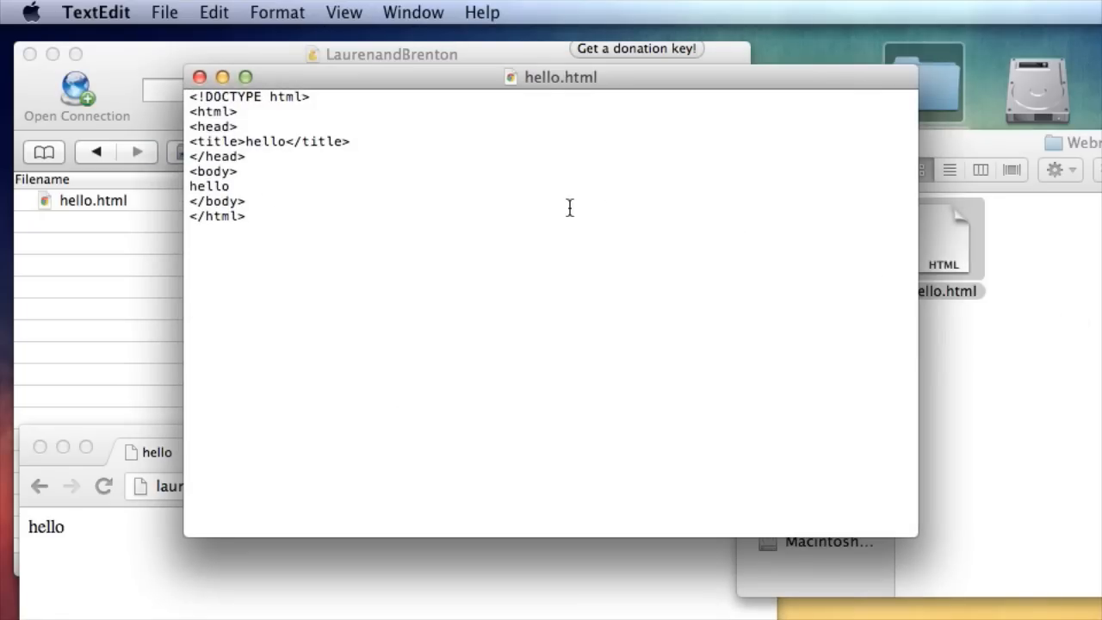
- Extend the body text to "hello this is a local change!!" and save hello.html
{"action": "left_click", "coordinate": [272, 186]}
{"action": "type", "text": "t"}
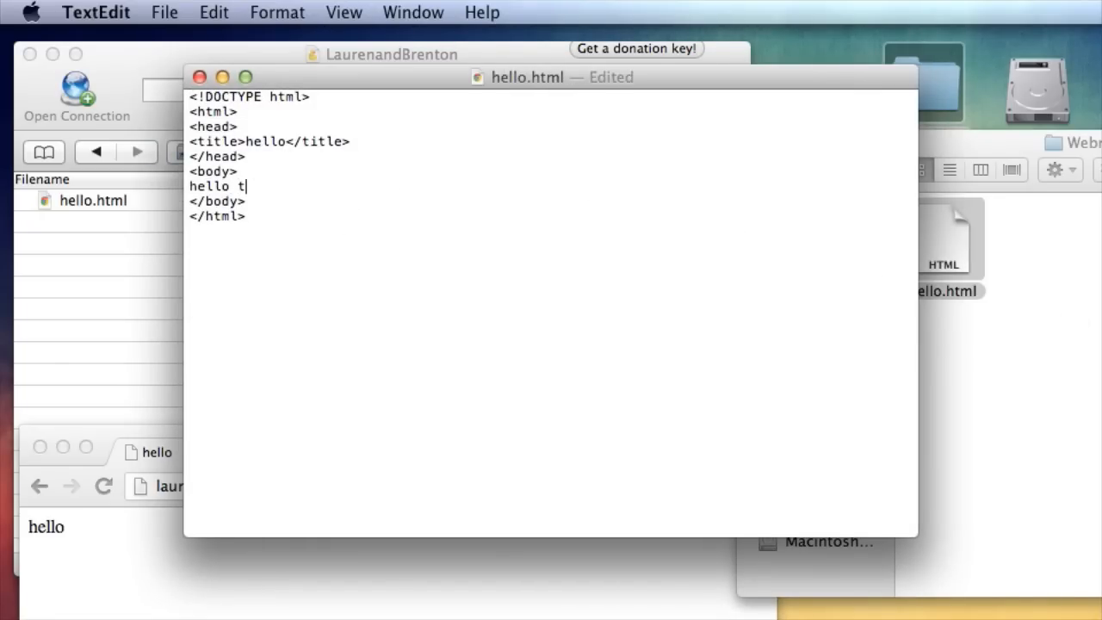
{"action": "type", "text": "his is a local hange!!"}
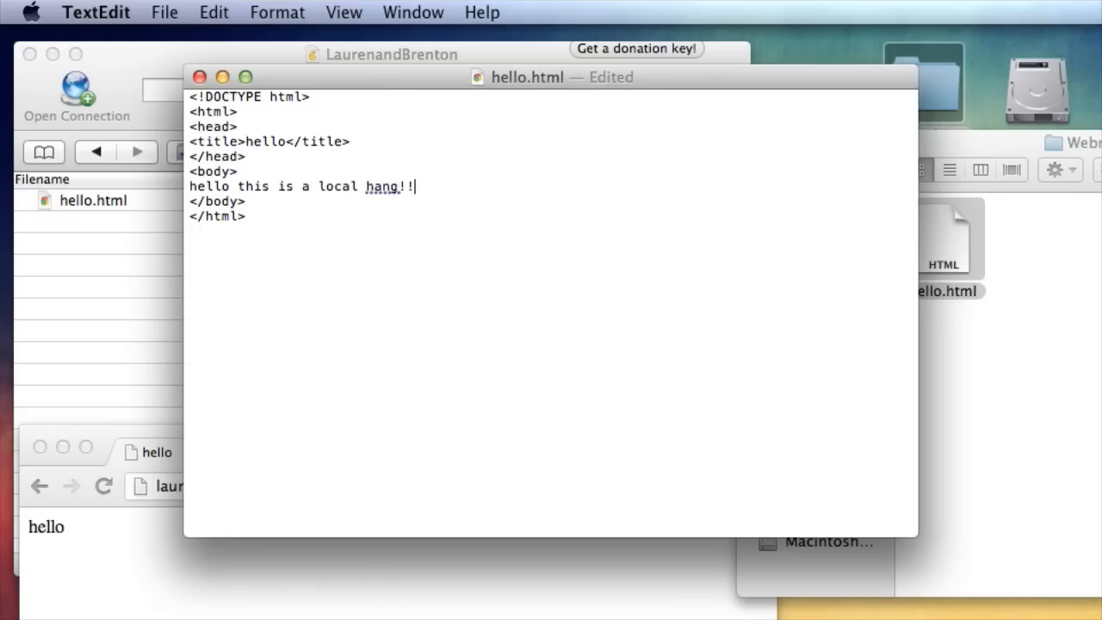
{"action": "left_click", "coordinate": [172, 17]}
{"action": "left_click", "coordinate": [190, 141]}
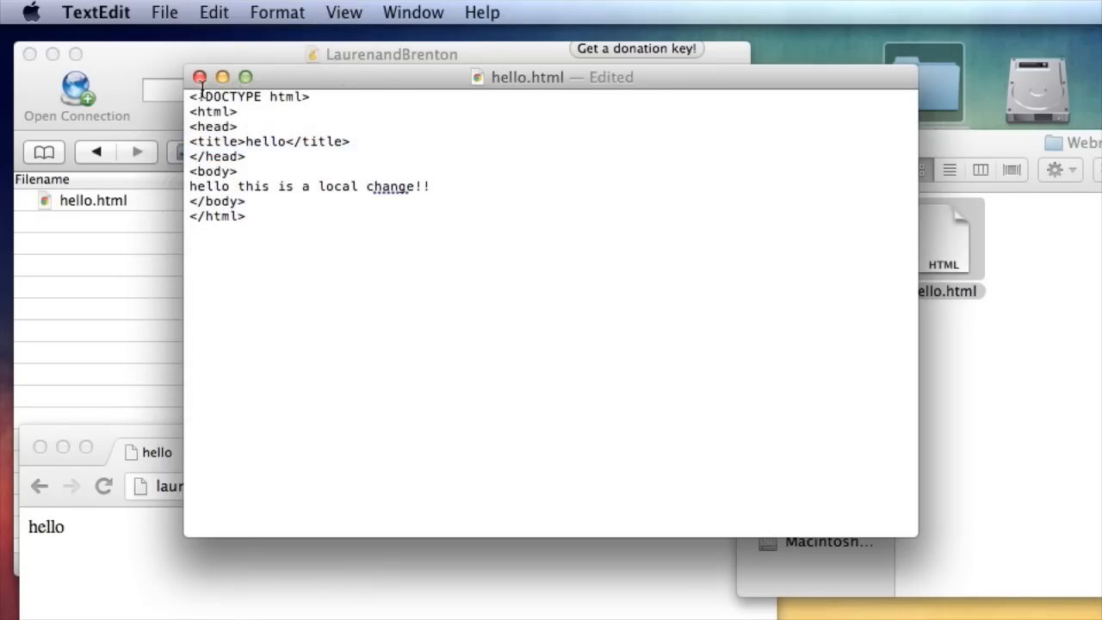
- Move the TextEdit window out of the way and bring the browser window back up over the FTP window
{"action": "left_click_drag", "start_coordinate": [287, 78], "coordinate": [807, 517]}
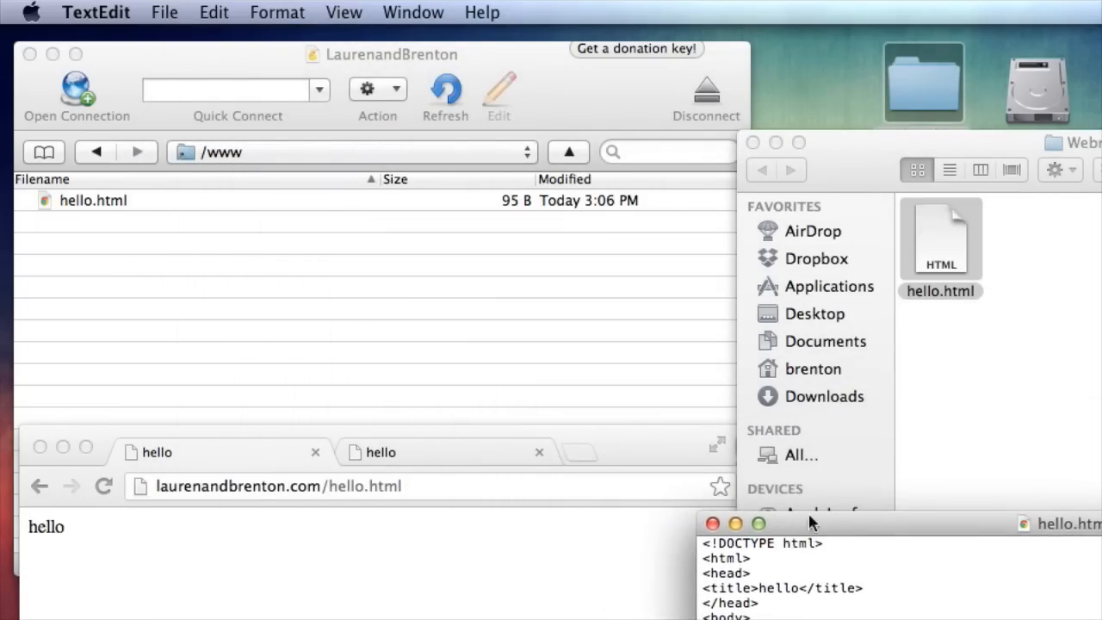
{"action": "left_click", "coordinate": [1014, 251]}
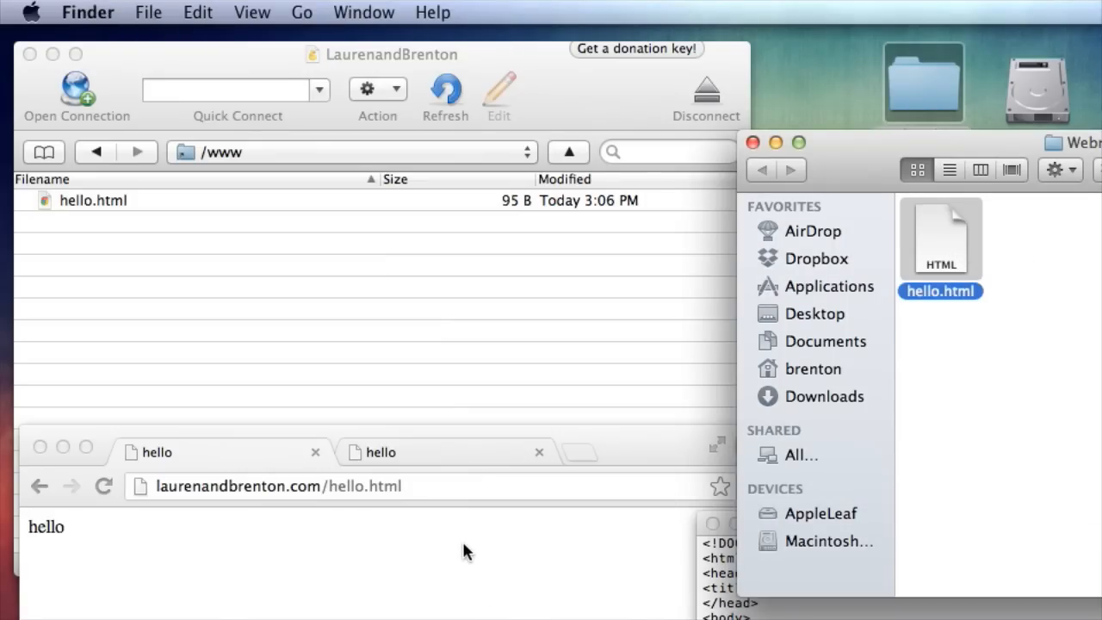
{"action": "left_click", "coordinate": [485, 531]}
{"action": "left_click_drag", "start_coordinate": [656, 452], "coordinate": [659, 110]}
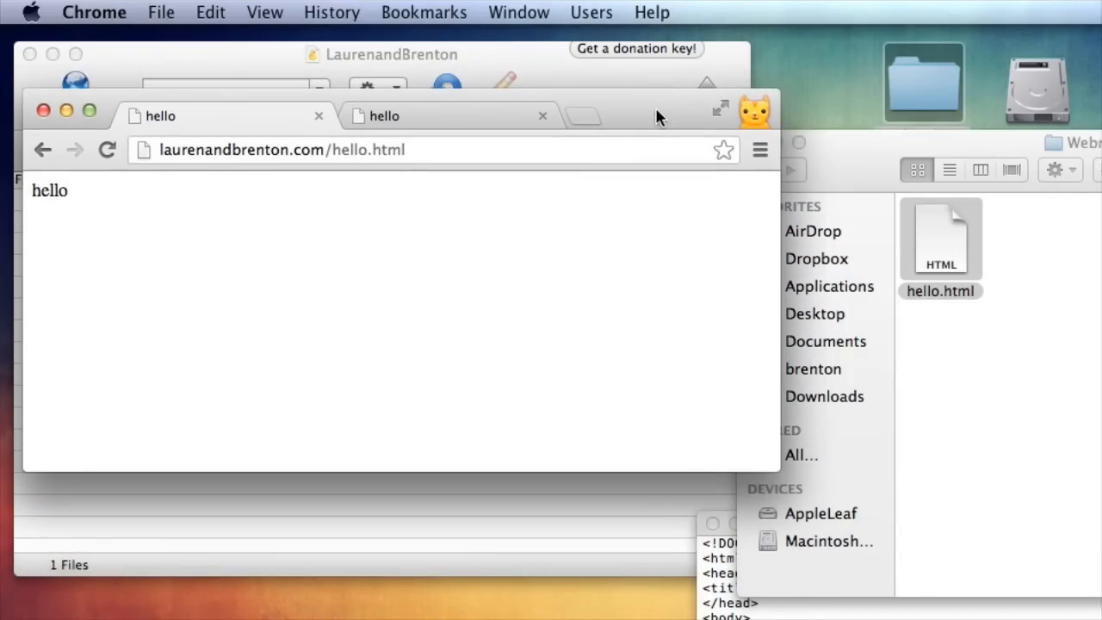
{"action": "left_click", "coordinate": [855, 593]}
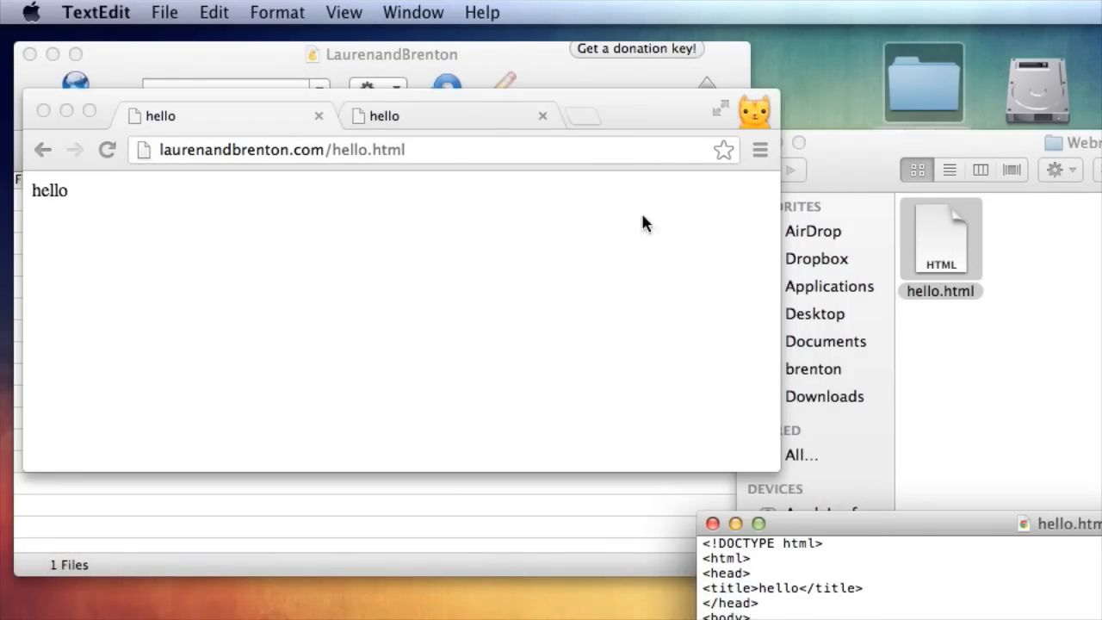
- Reload the local hello.html tab in Chrome, check its body text, and reload the online version for comparison
{"action": "left_click", "coordinate": [398, 121]}
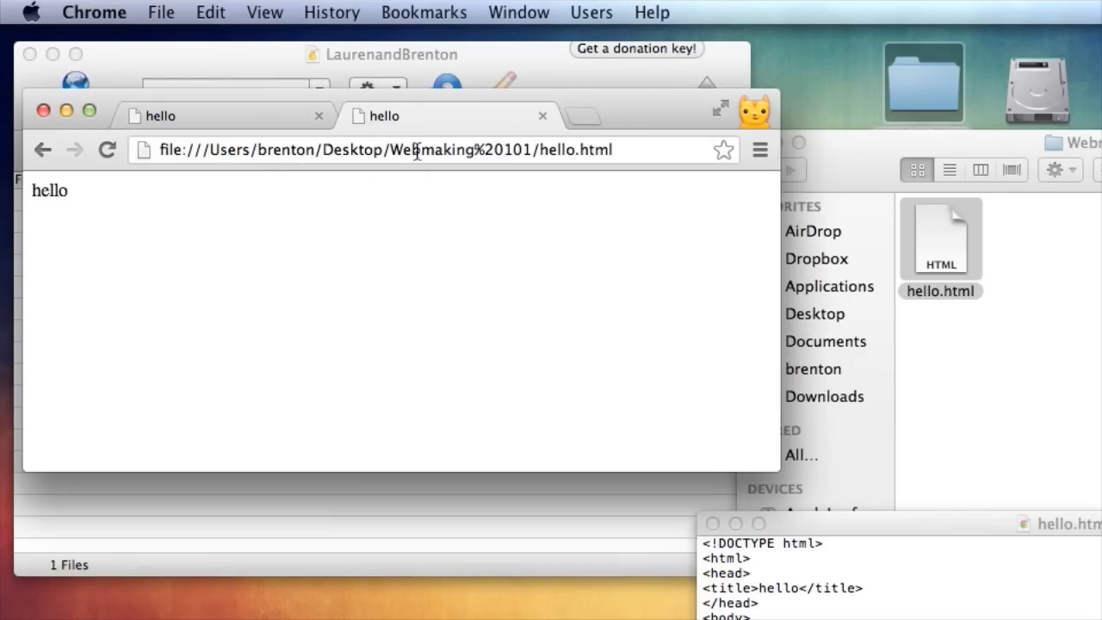
{"action": "left_click", "coordinate": [105, 150]}
{"action": "left_click_drag", "start_coordinate": [37, 188], "coordinate": [297, 187]}
{"action": "left_click", "coordinate": [275, 189]}
{"action": "left_click", "coordinate": [255, 115]}
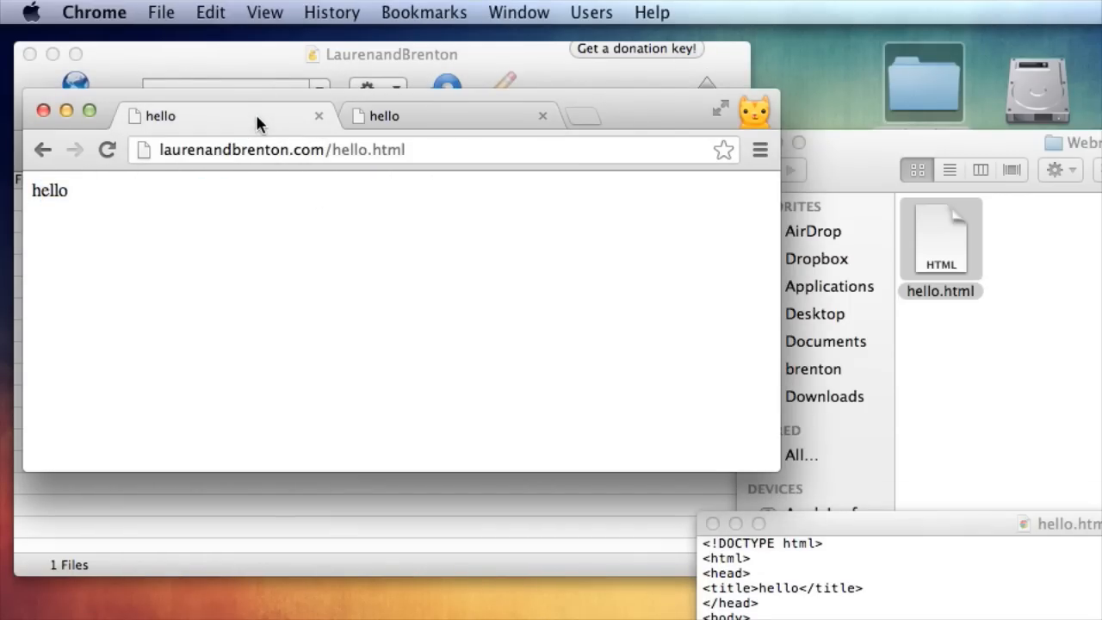
{"action": "left_click", "coordinate": [106, 150]}
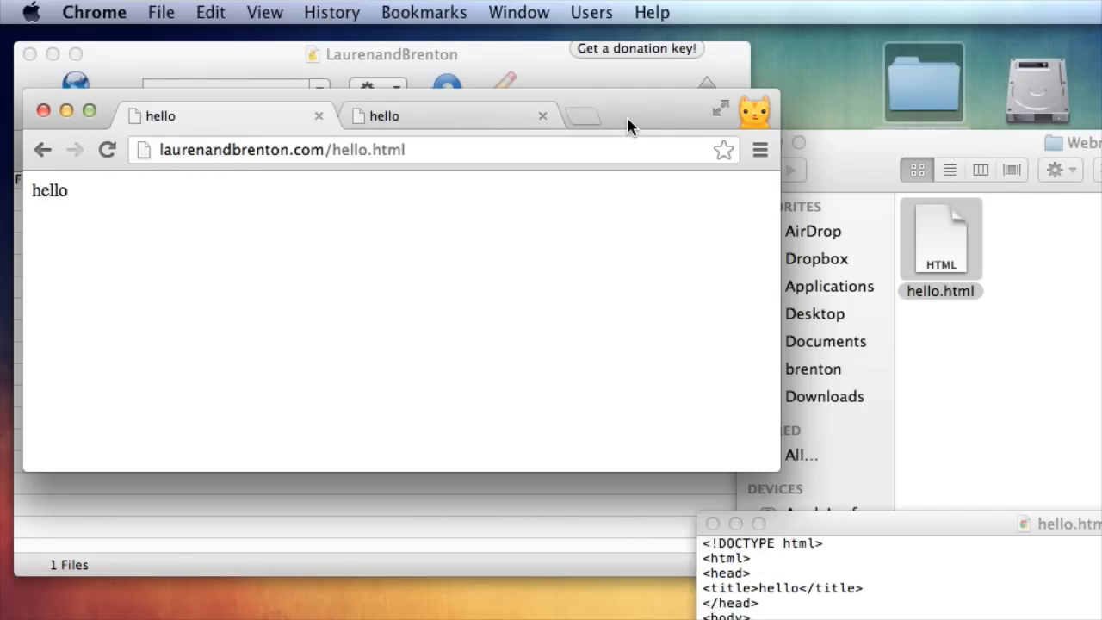
- Upload the edited hello.html from Webmaking 101 into the server's www folder, overwriting the existing file, and return to the www listing
{"action": "left_click_drag", "start_coordinate": [648, 119], "coordinate": [647, 319]}
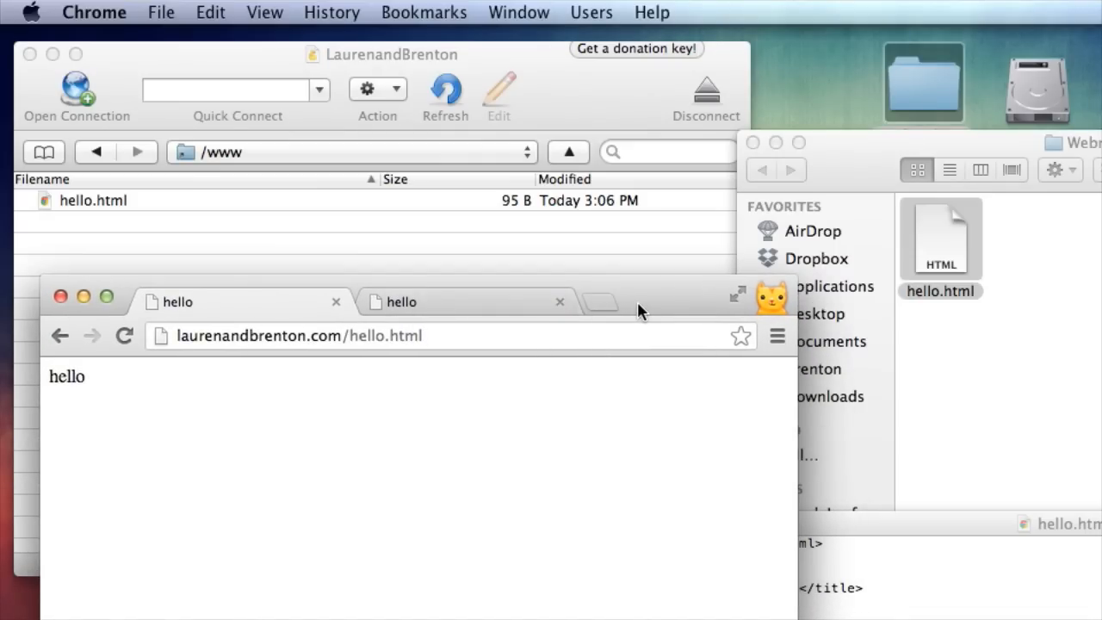
{"action": "left_click", "coordinate": [872, 164]}
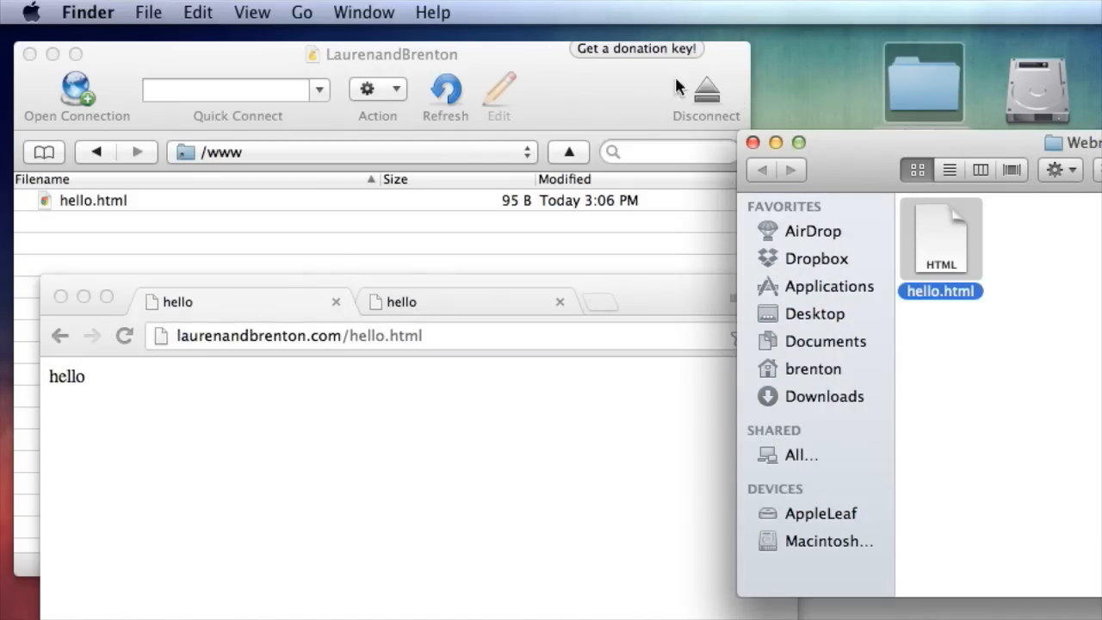
{"action": "left_click", "coordinate": [690, 70]}
{"action": "left_click", "coordinate": [919, 248]}
{"action": "left_click_drag", "start_coordinate": [938, 264], "coordinate": [226, 269]}
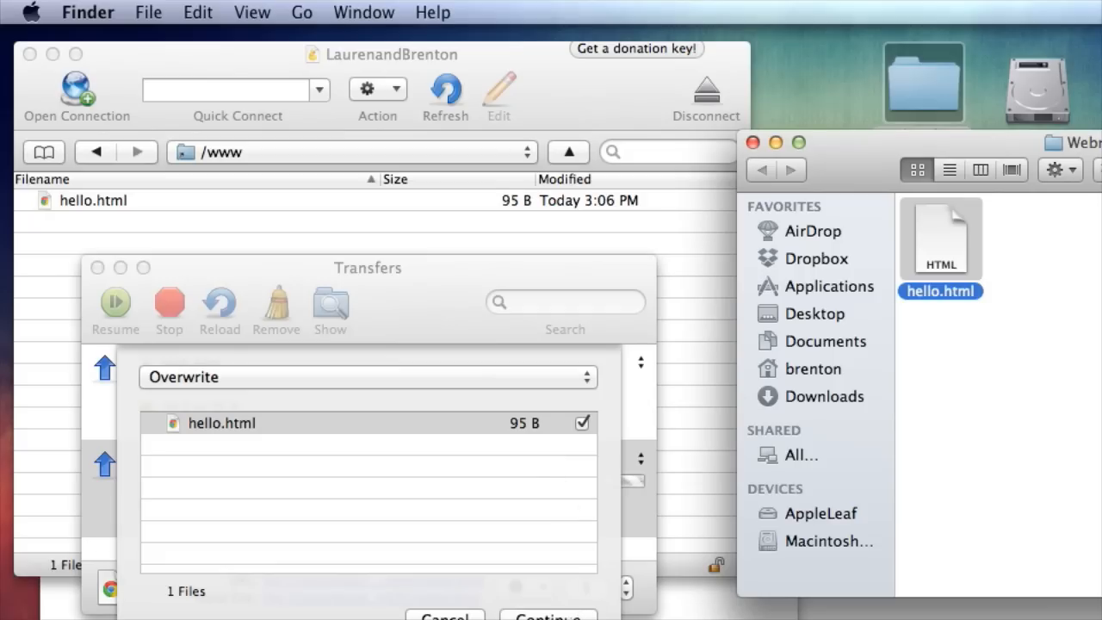
{"action": "left_click", "coordinate": [548, 616]}
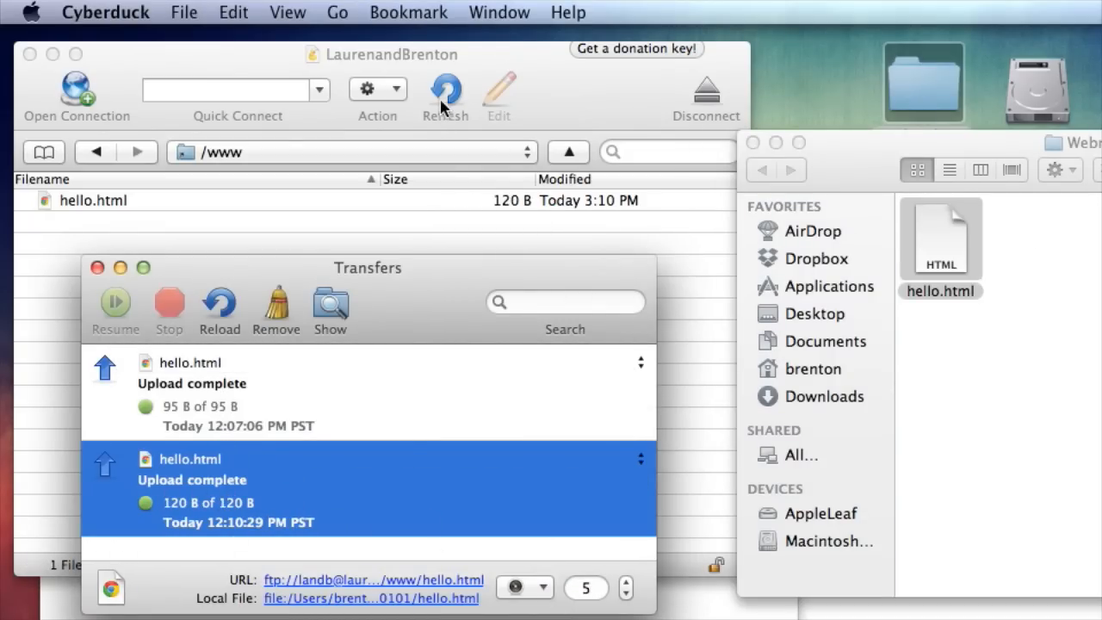
{"action": "left_click", "coordinate": [222, 225]}
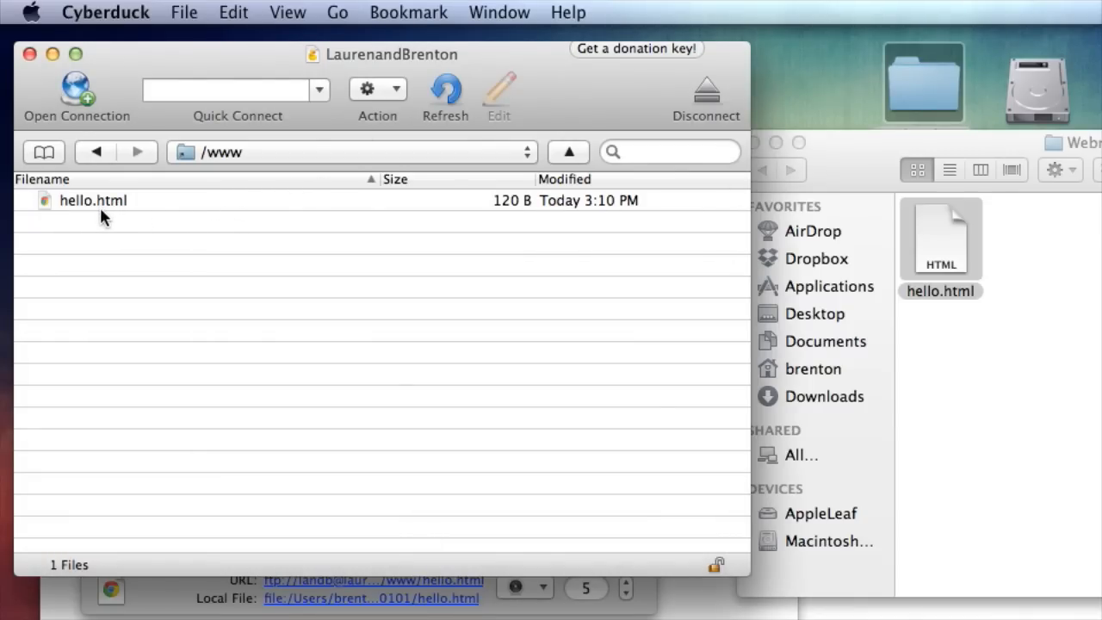
- Switch to Chrome, reload the online hello.html page and check its body text
{"action": "left_click", "coordinate": [673, 617]}
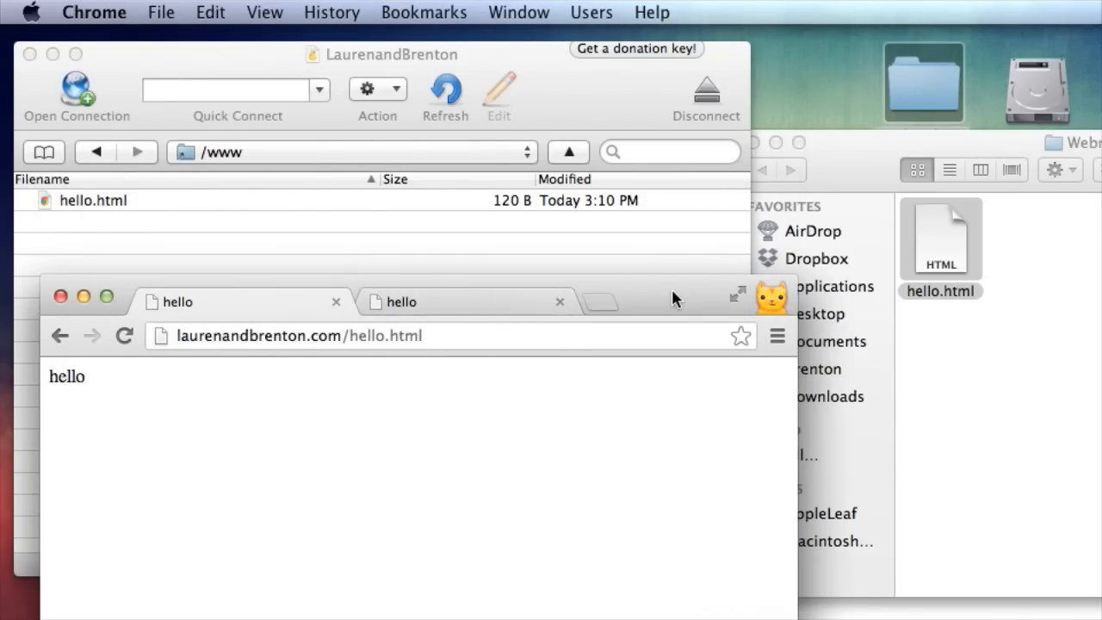
{"action": "left_click_drag", "start_coordinate": [672, 293], "coordinate": [679, 228]}
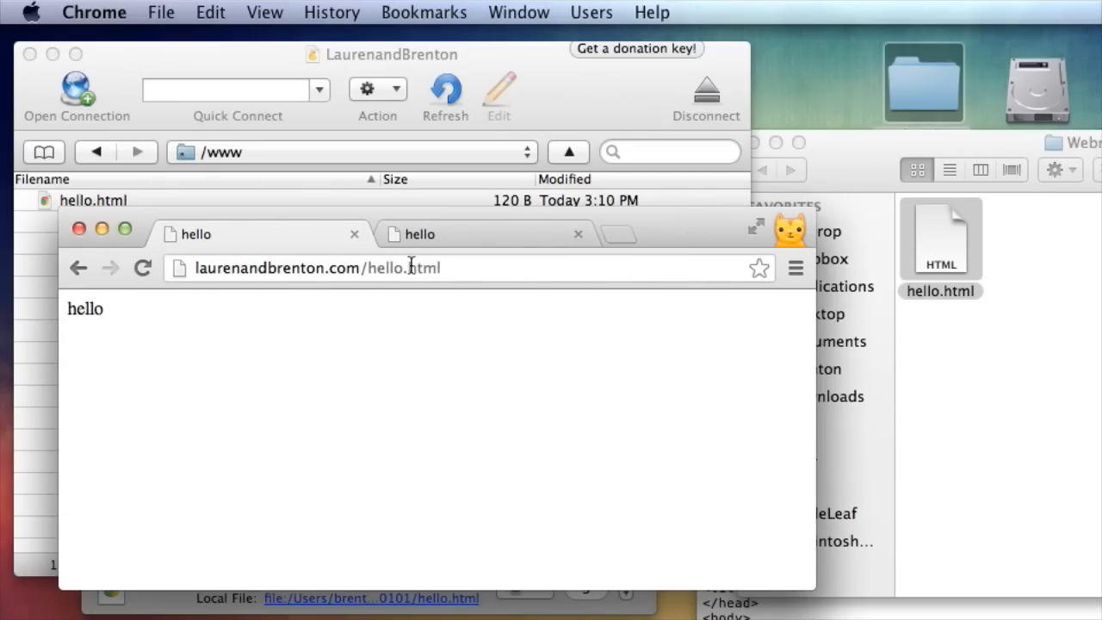
{"action": "left_click", "coordinate": [143, 268]}
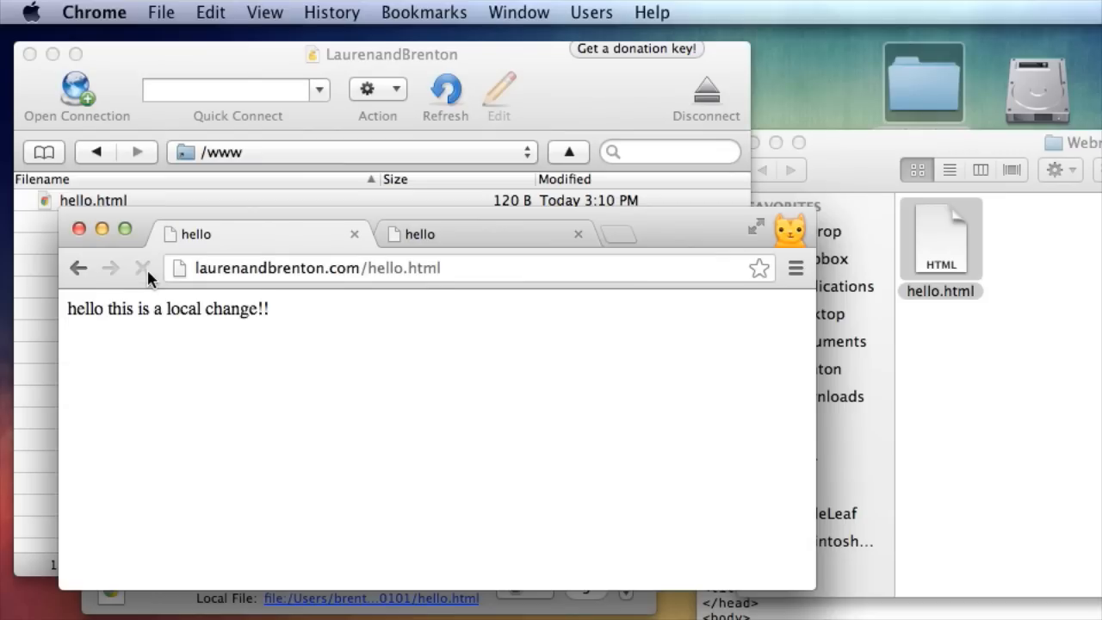
{"action": "left_click_drag", "start_coordinate": [105, 316], "coordinate": [279, 308]}
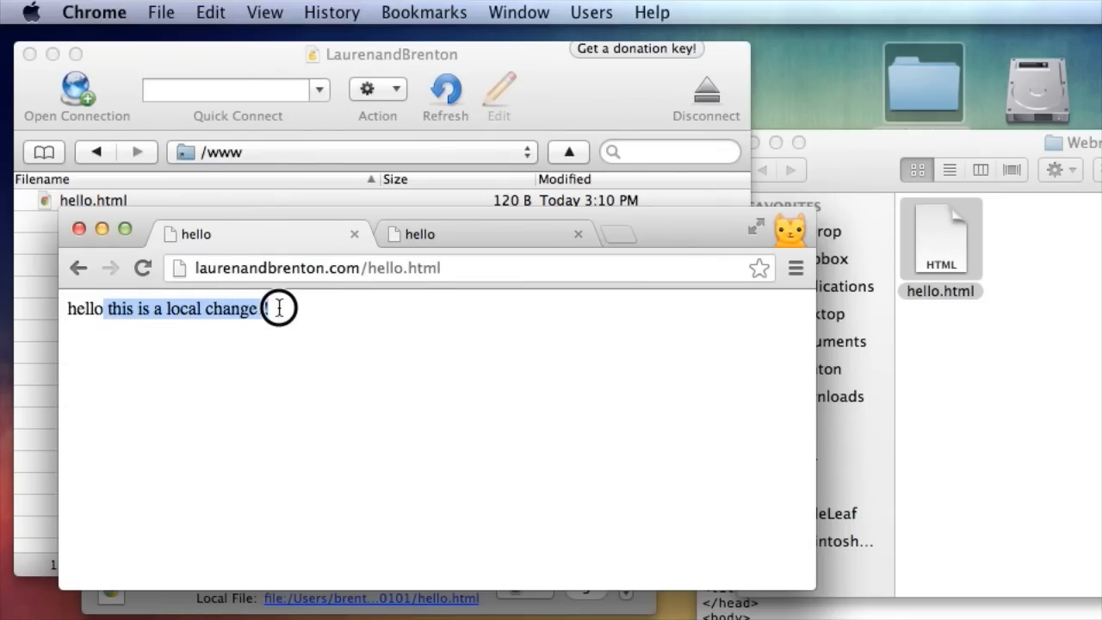
{"action": "left_click", "coordinate": [279, 308]}
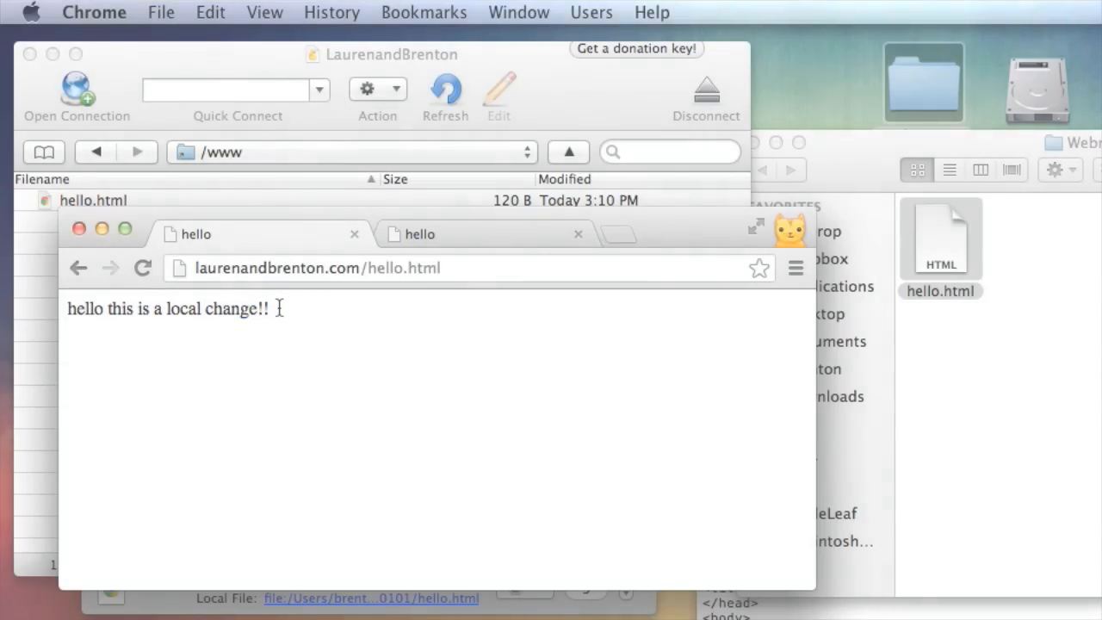